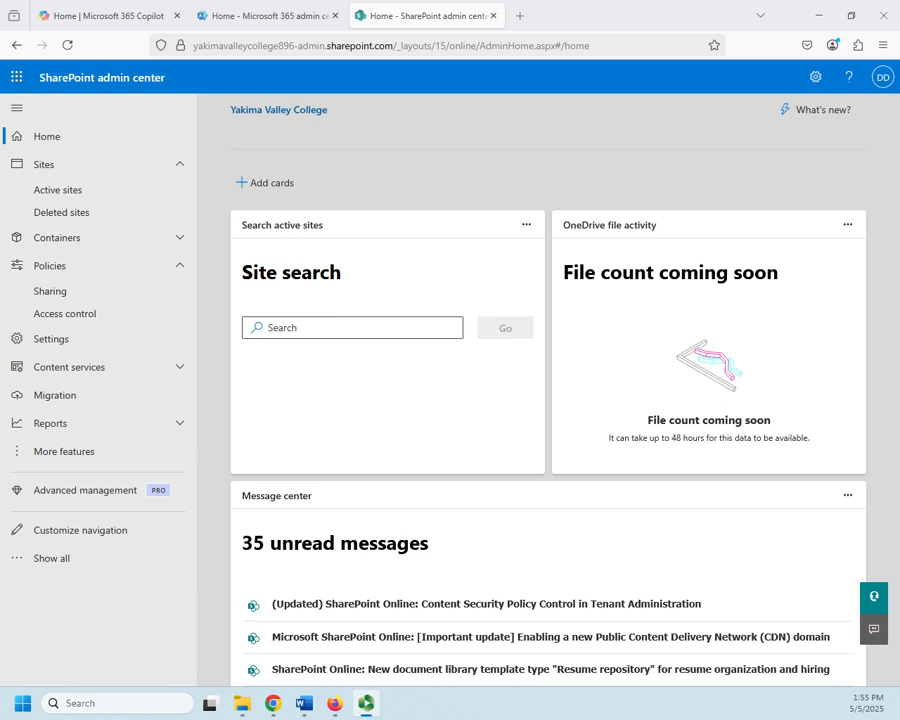
# - Start creating a new communication site from the list of active sites
pyautogui.click(55, 193)
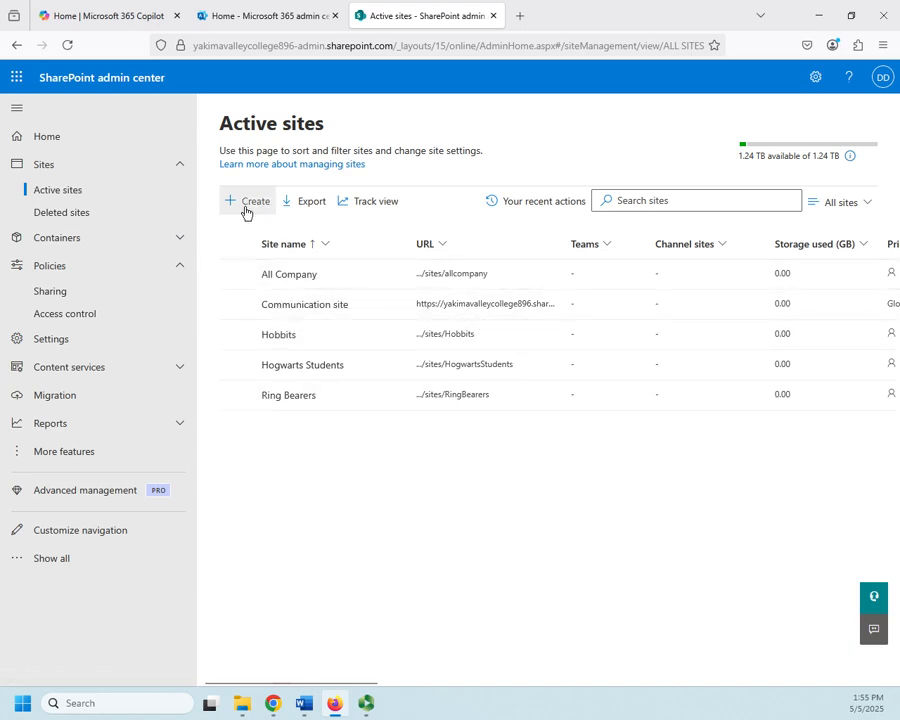
pyautogui.click(247, 210)
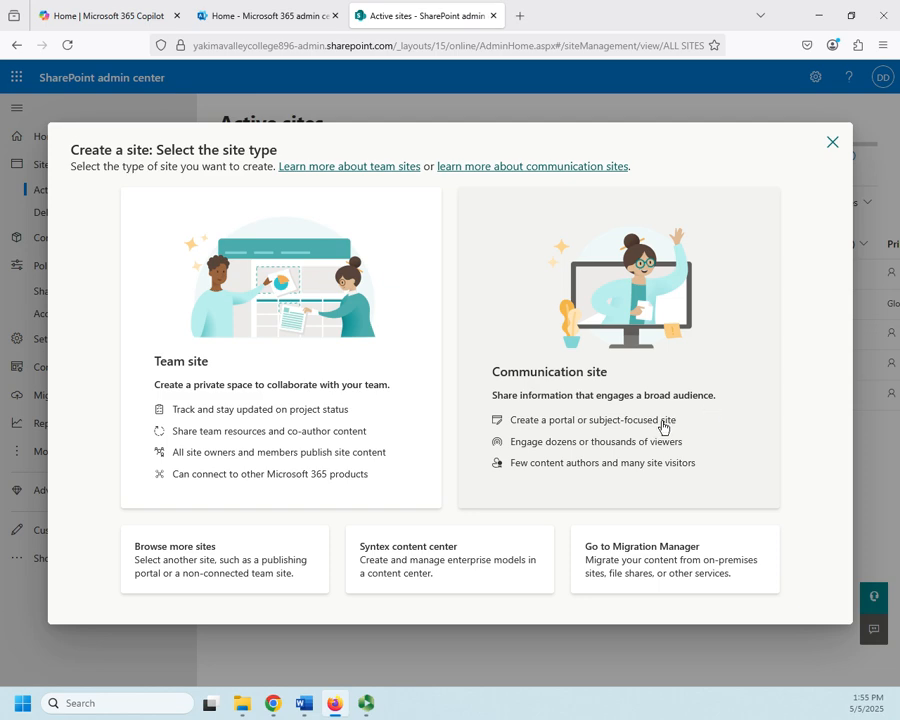
pyautogui.click(598, 377)
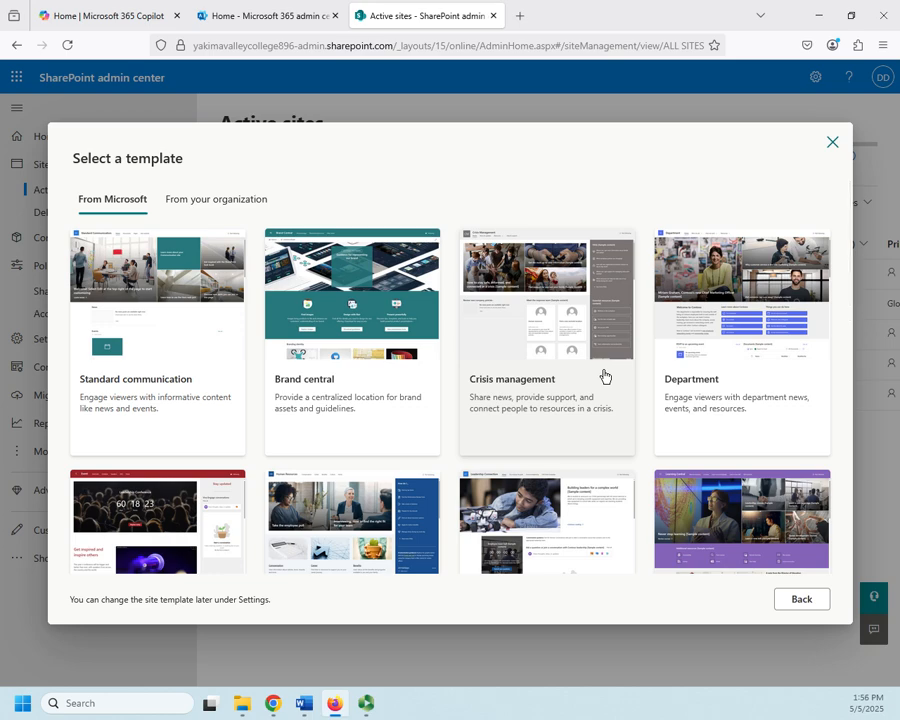
# - Browse the Microsoft and organization site templates, and use the Standard communication template for the new site
pyautogui.scroll(-1, 524, 388)
pyautogui.scroll(-6, 524, 388)
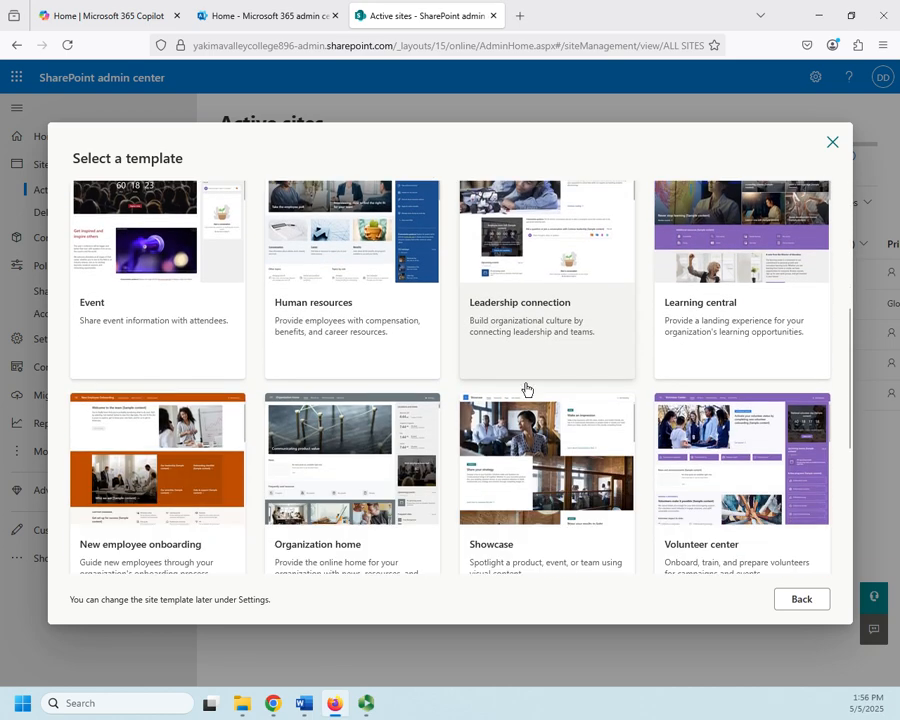
pyautogui.scroll(7, 528, 390)
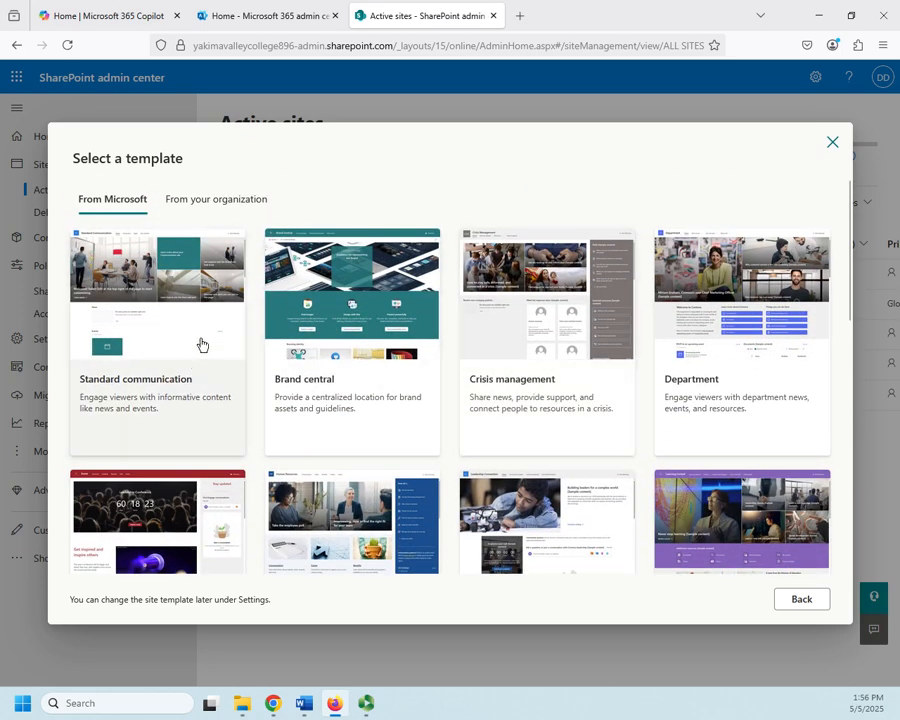
pyautogui.click(192, 208)
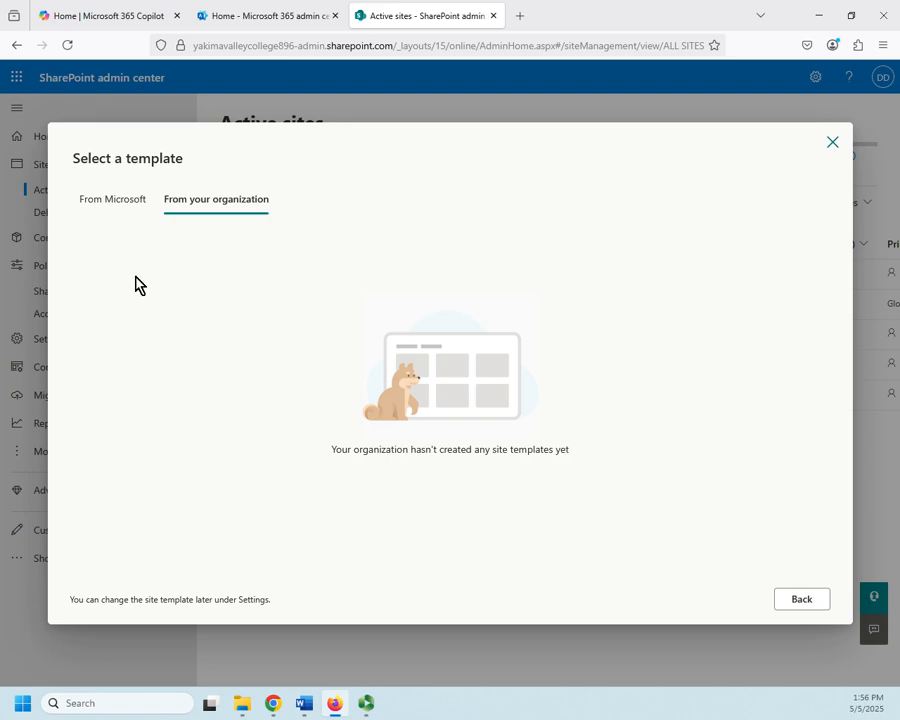
pyautogui.click(108, 206)
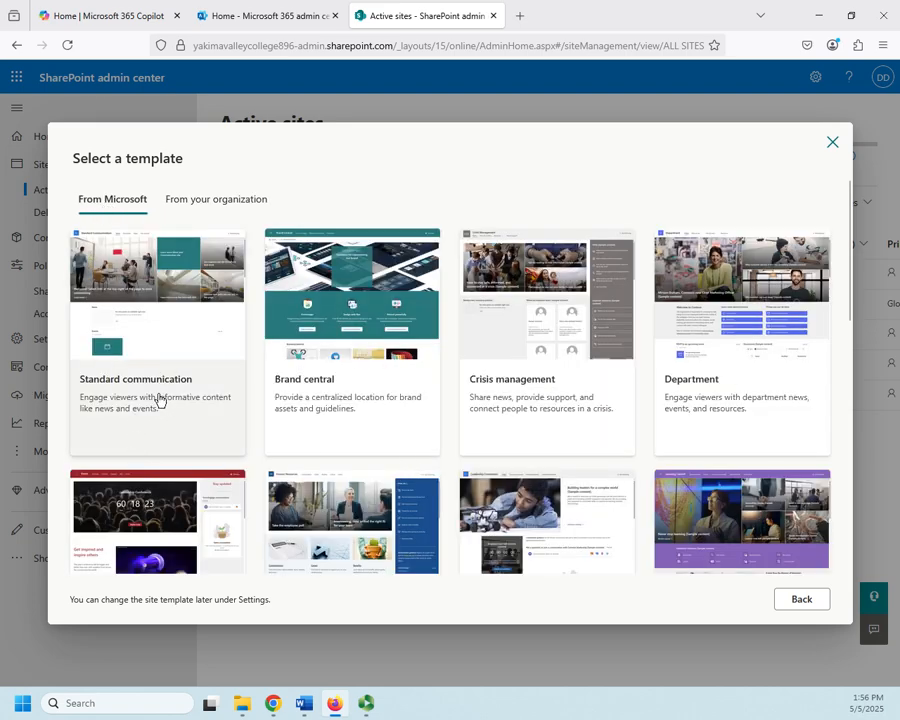
pyautogui.click(179, 353)
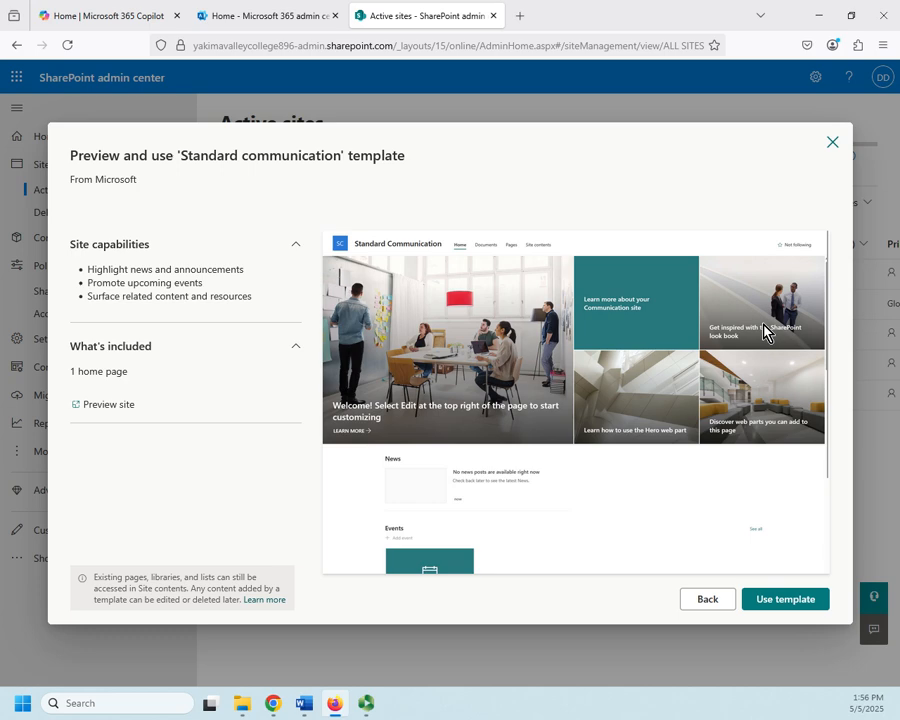
pyautogui.scroll(-3, 677, 372)
pyautogui.scroll(3, 677, 372)
pyautogui.click(789, 599)
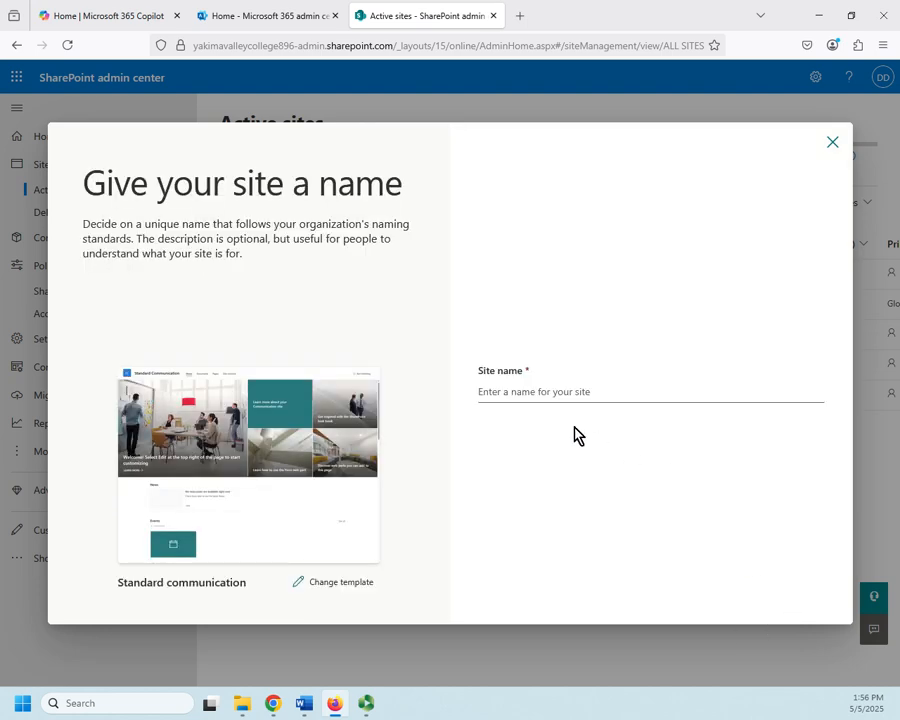
# - Create the site with the name Demo and the administrator as site owner, keeping the default language and time zone
pyautogui.click(550, 391)
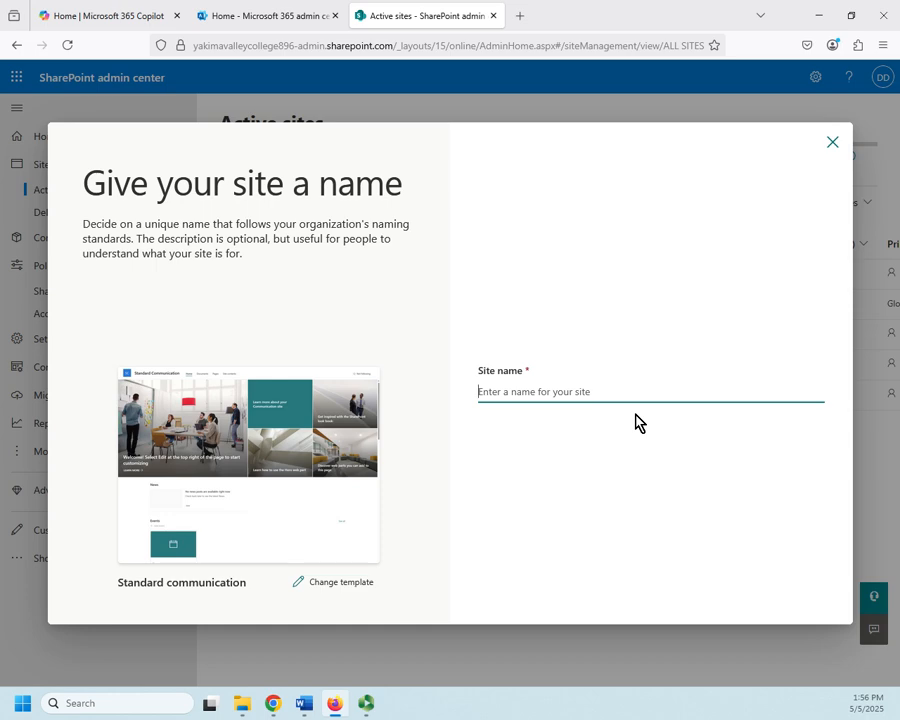
pyautogui.write('Demo')
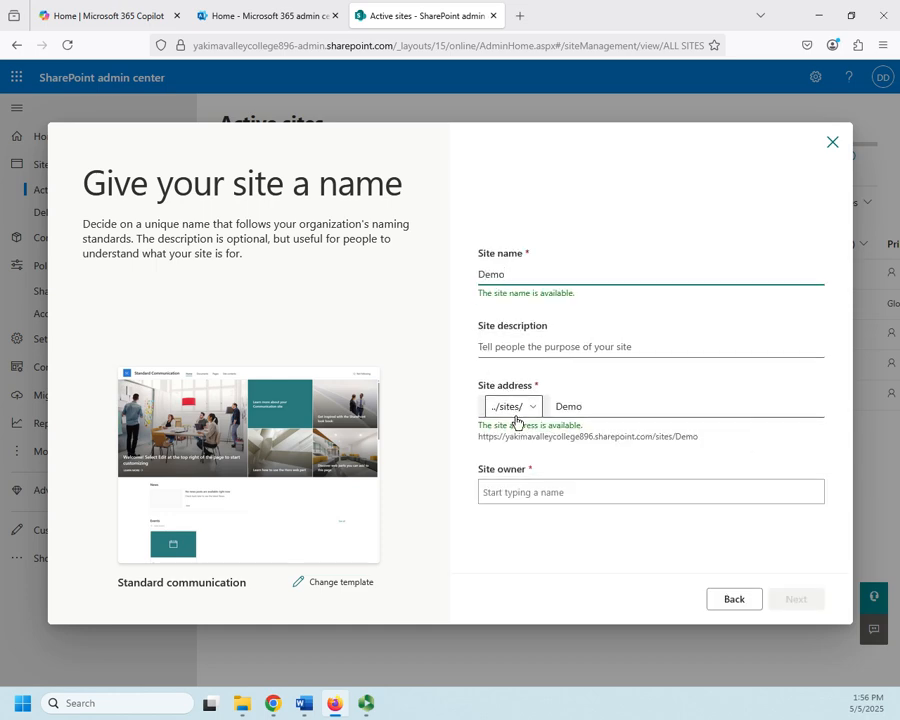
pyautogui.click(520, 488)
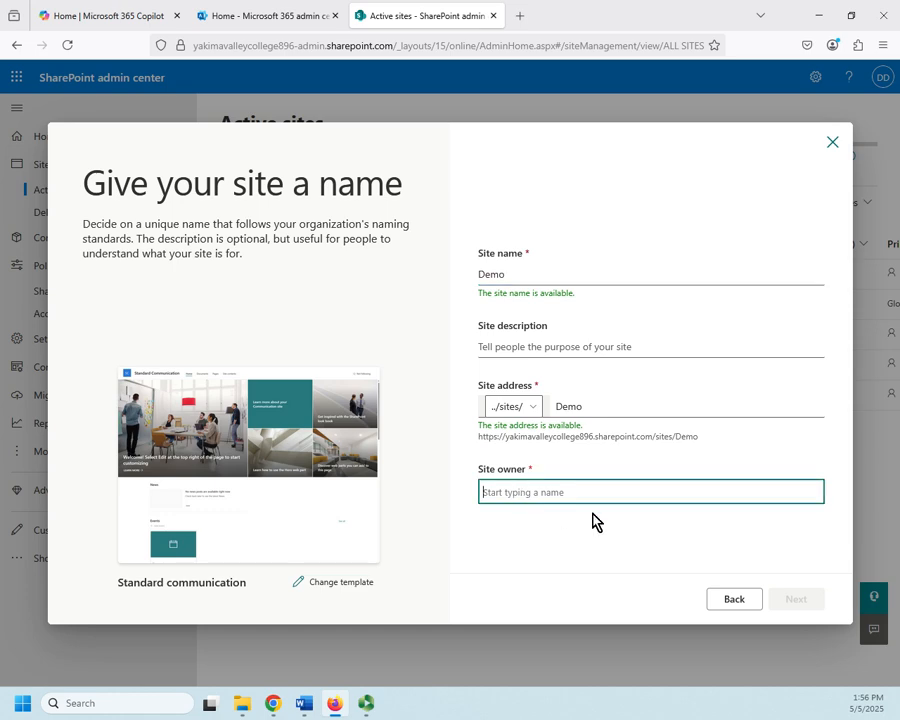
pyautogui.write('David')
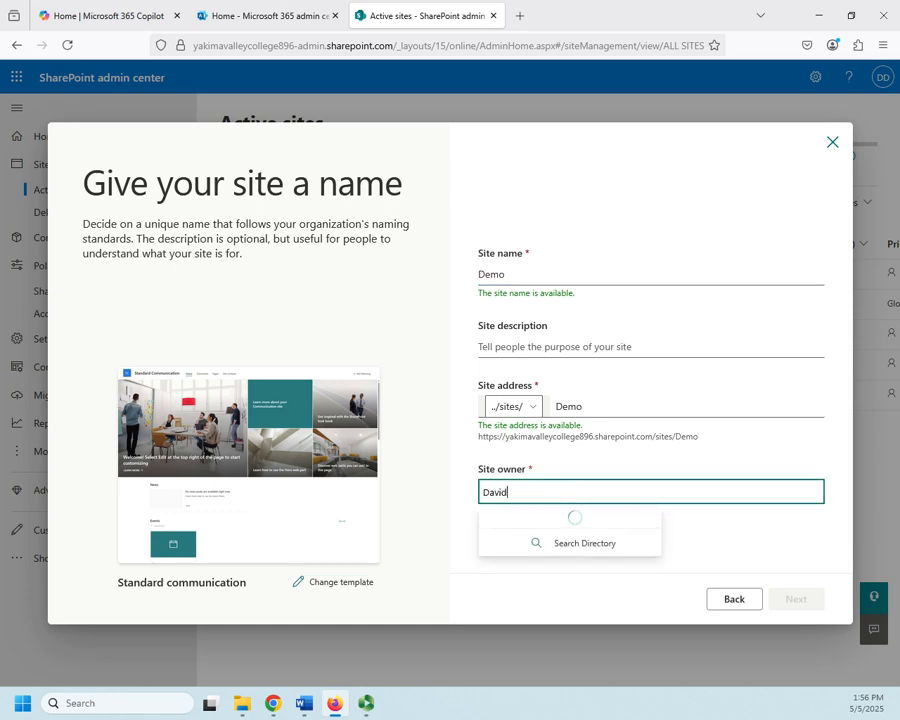
pyautogui.click(578, 533)
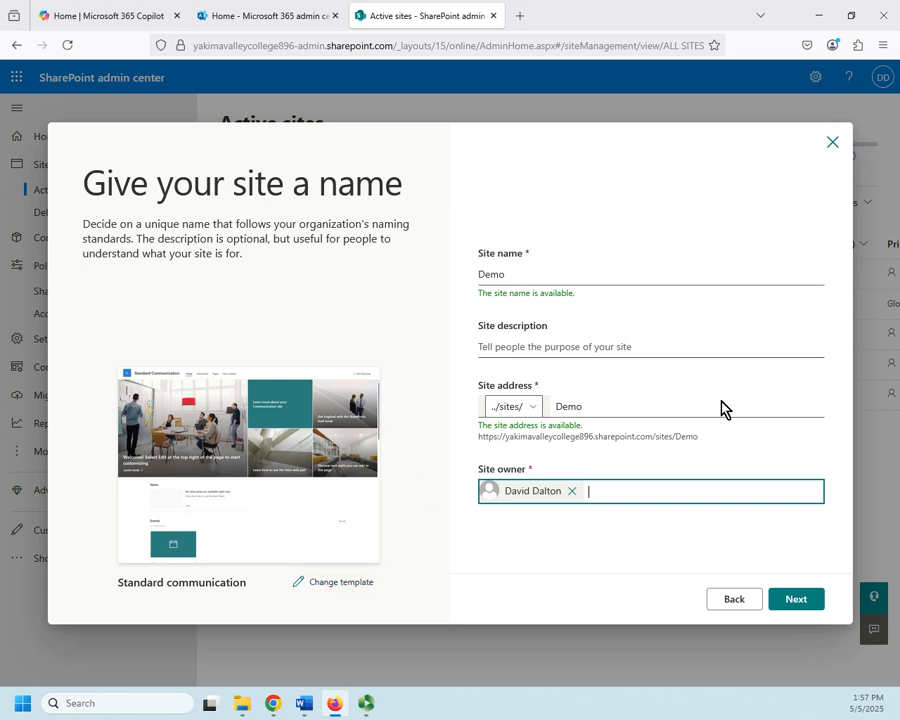
pyautogui.click(806, 599)
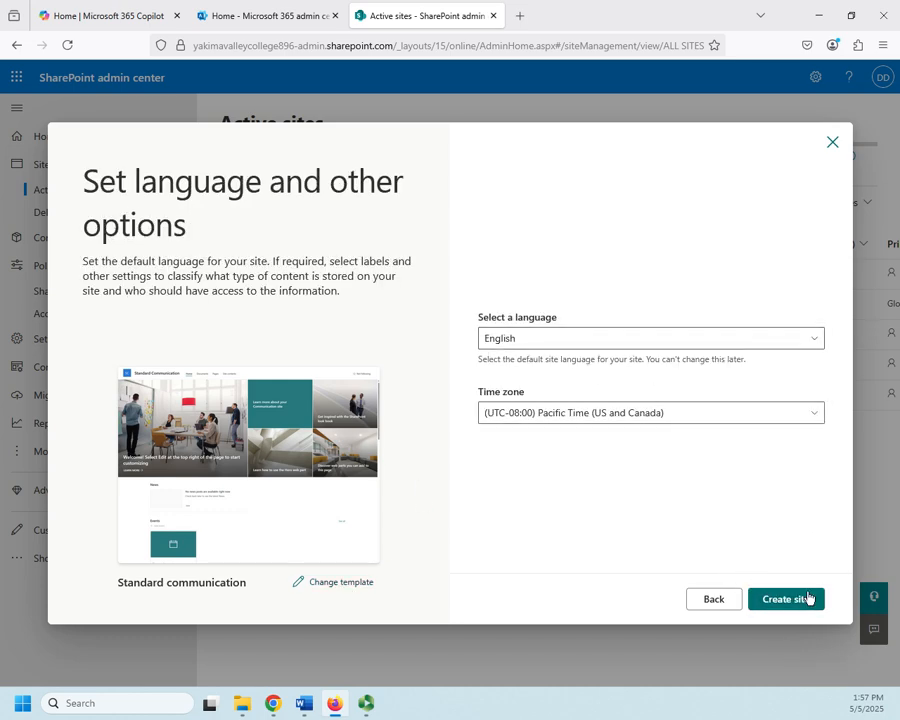
pyautogui.click(801, 601)
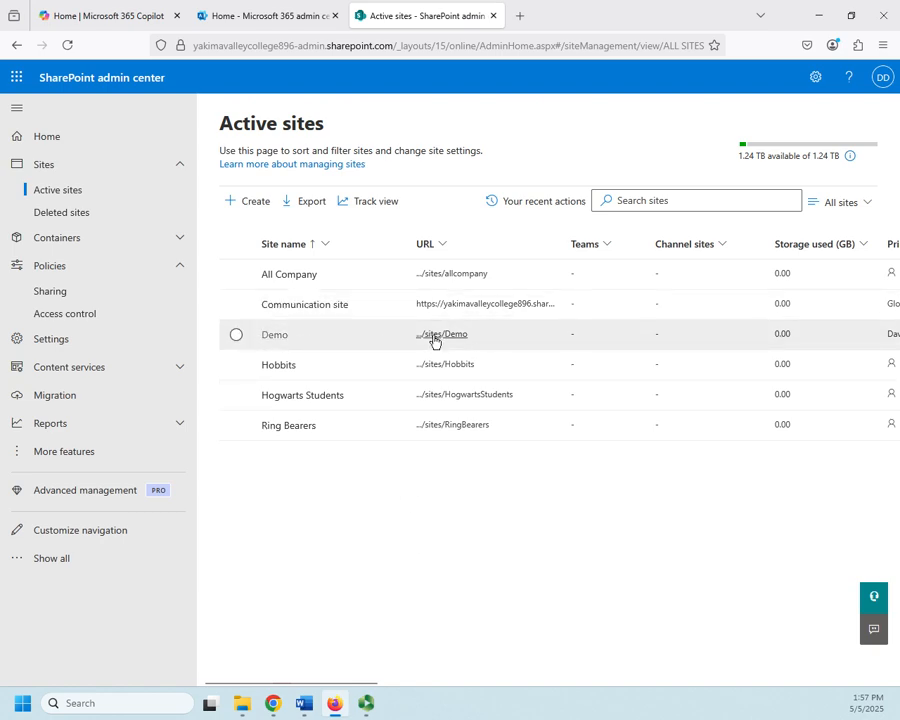
# - View the Demo site from its details among the active sites, and dismiss the Next steps suggestions
pyautogui.click(274, 336)
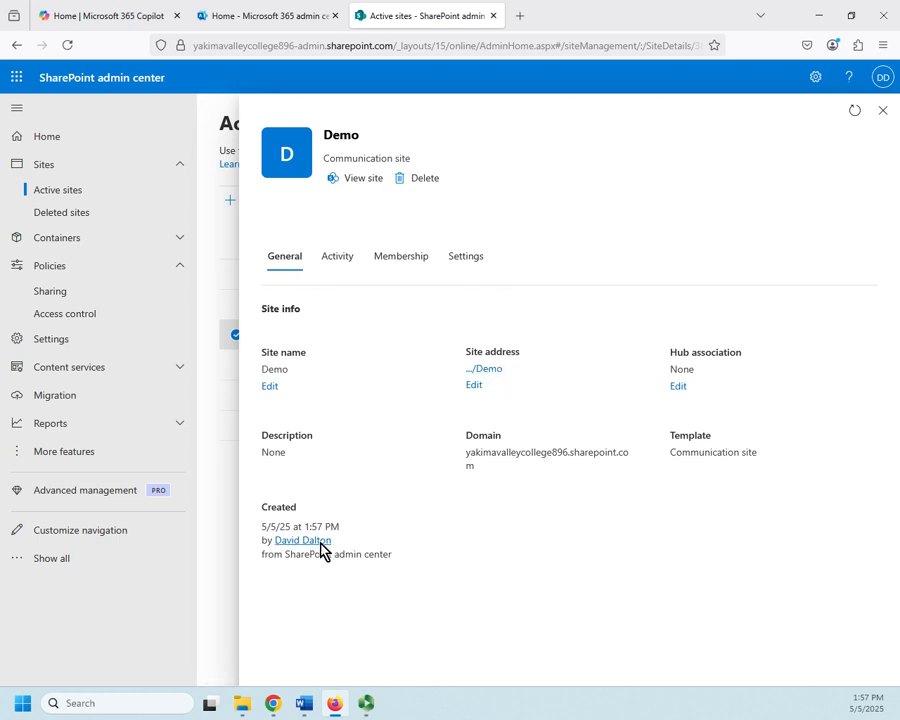
pyautogui.click(351, 184)
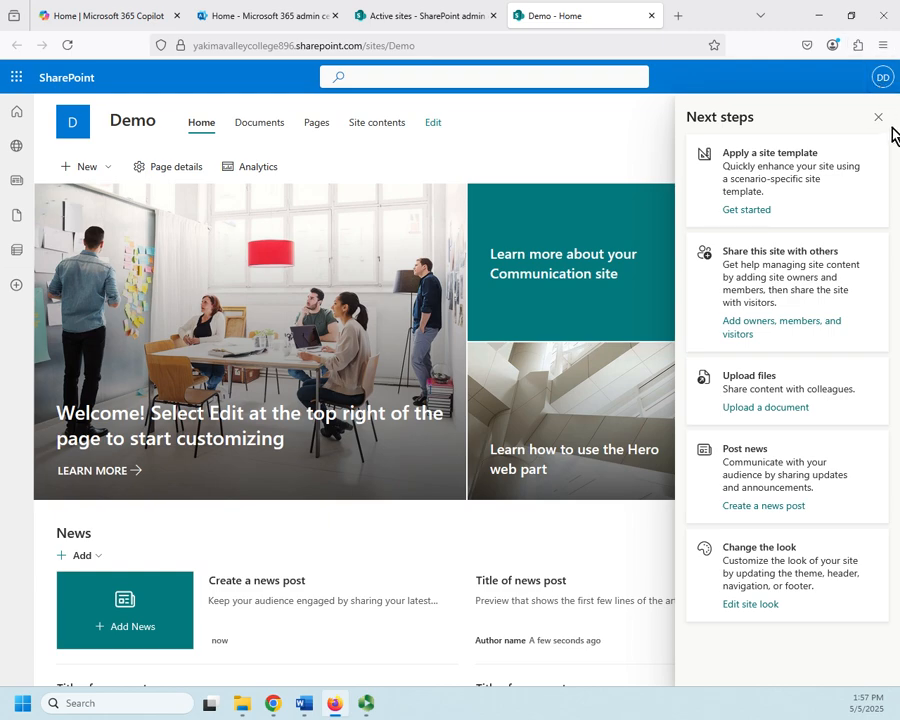
pyautogui.click(880, 118)
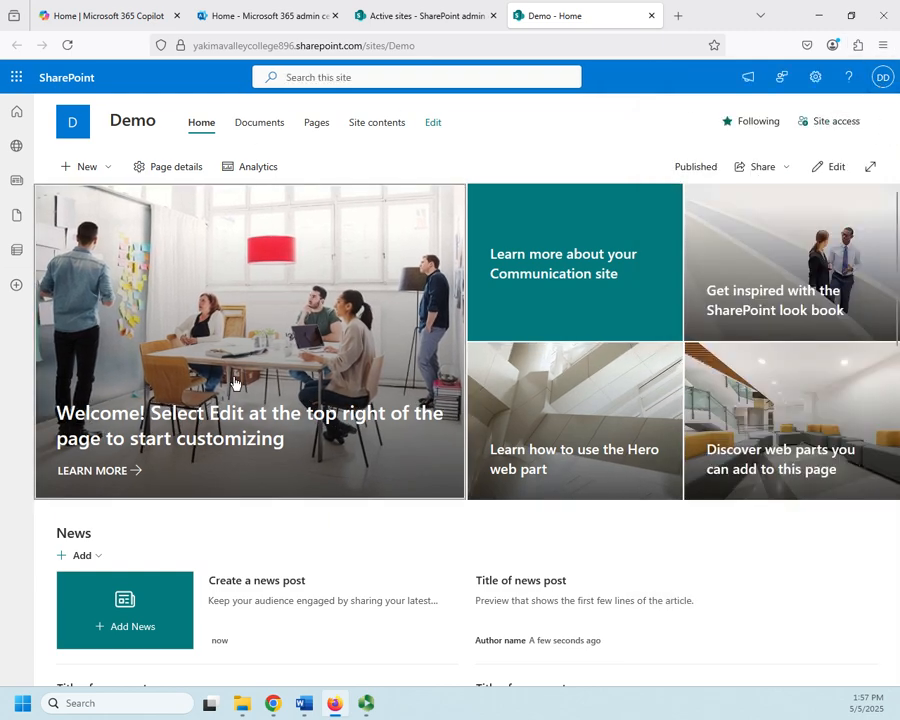
# - Check which new items the Demo site offers, and review its site contents and pages
pyautogui.click(105, 170)
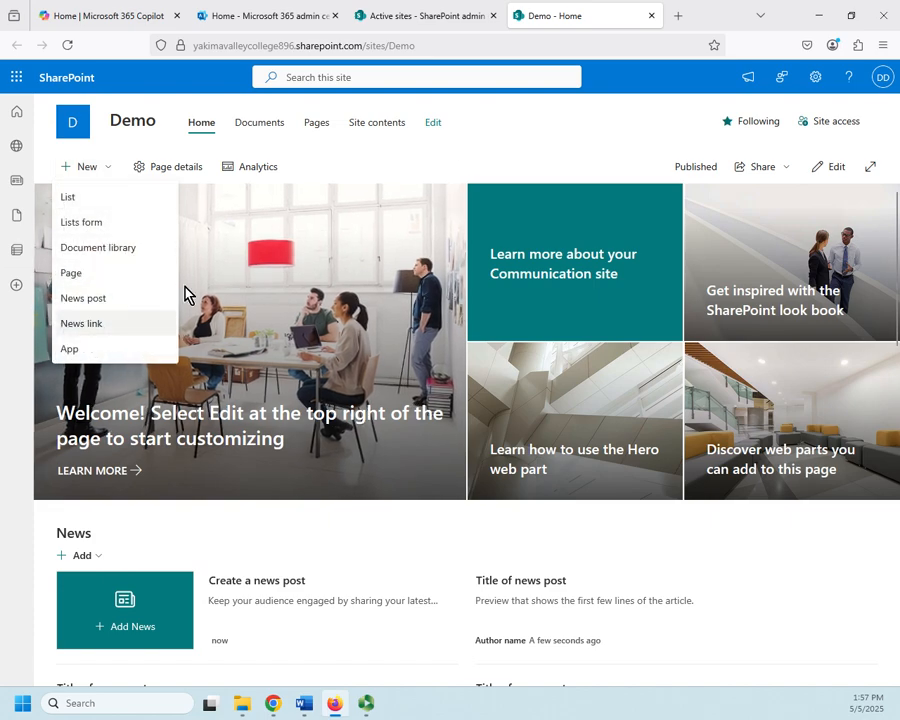
pyautogui.click(481, 128)
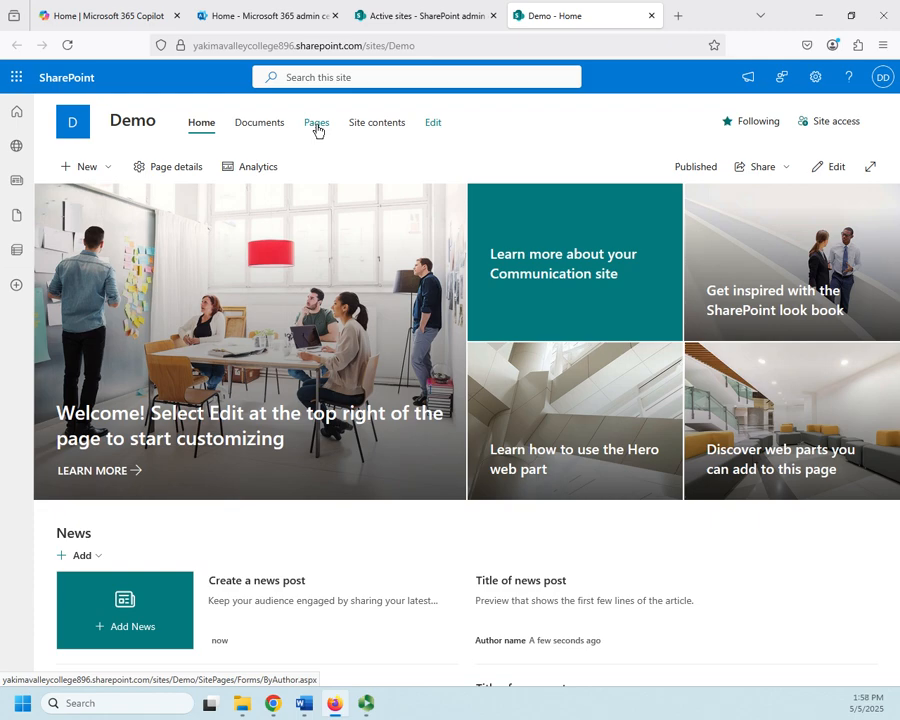
pyautogui.click(377, 131)
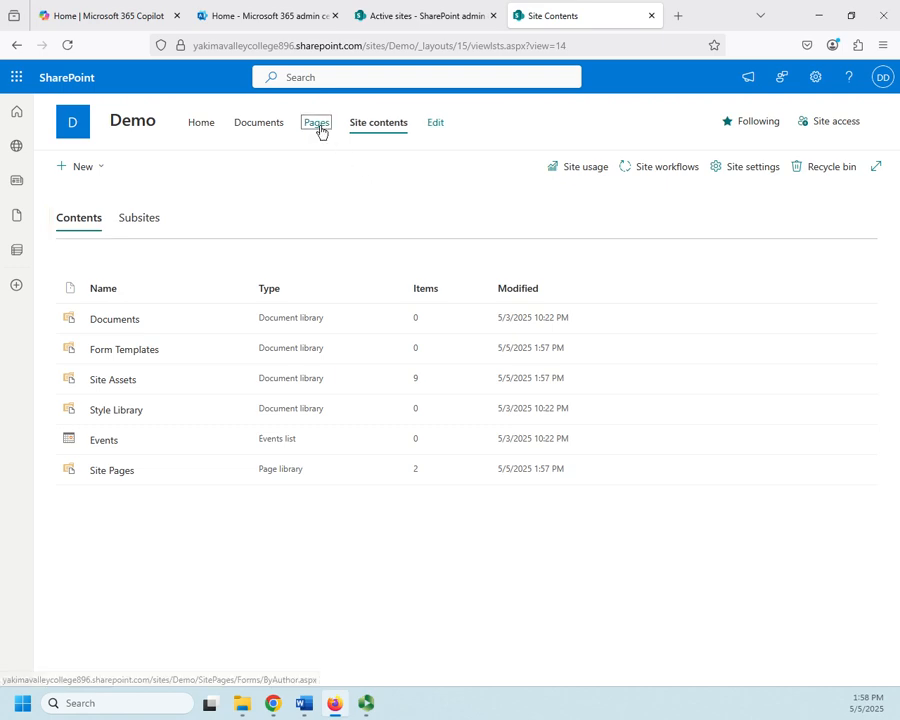
pyautogui.click(316, 123)
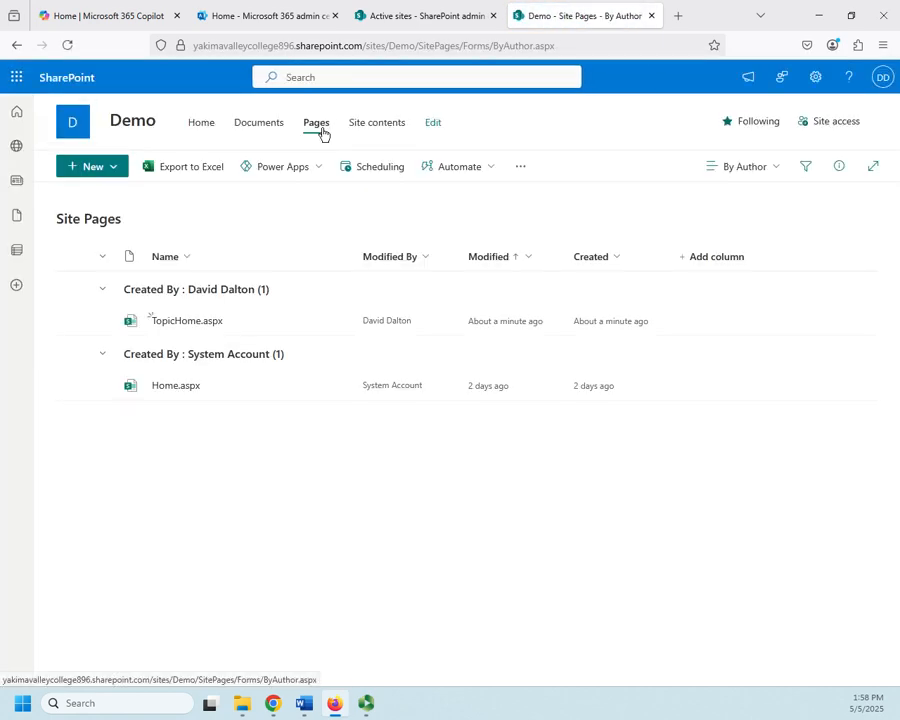
# - Visit the SharePoint start page to review followed and recent sites, and return to the followed Demo site
pyautogui.click(16, 111)
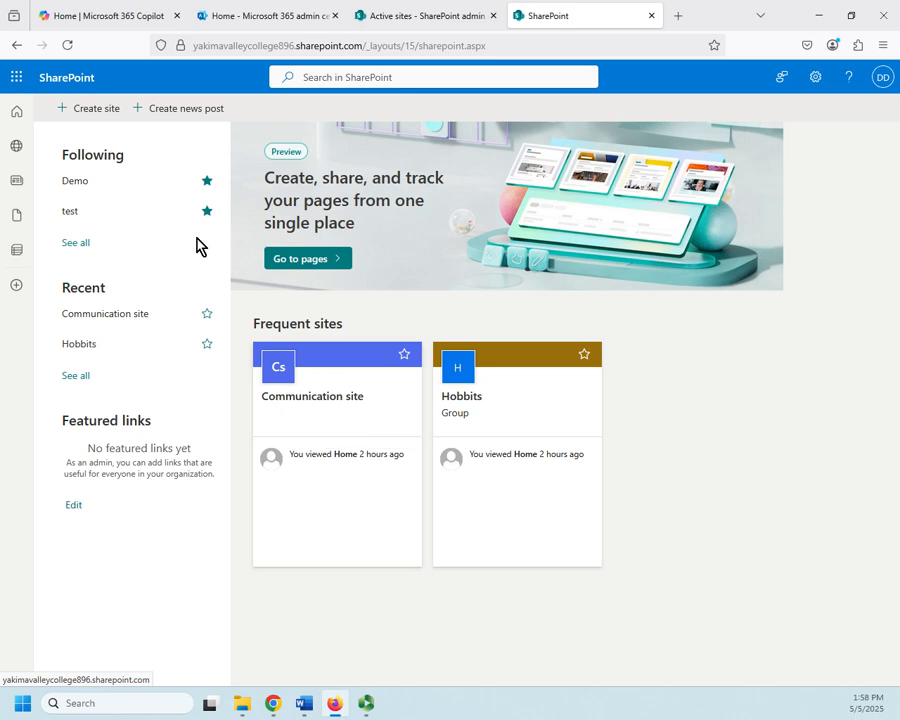
pyautogui.click(73, 184)
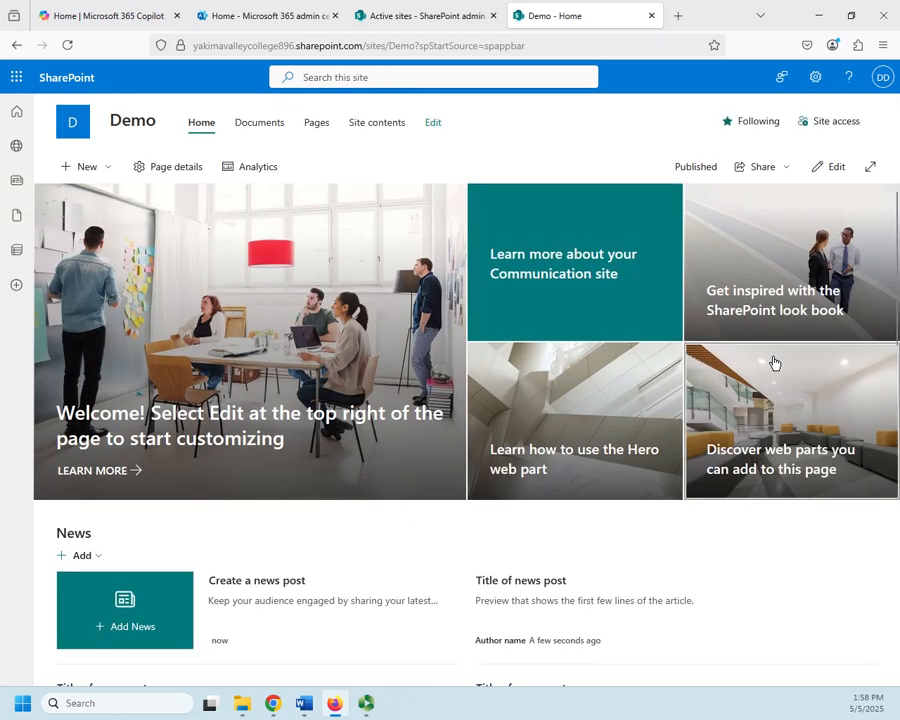
pyautogui.click(16, 113)
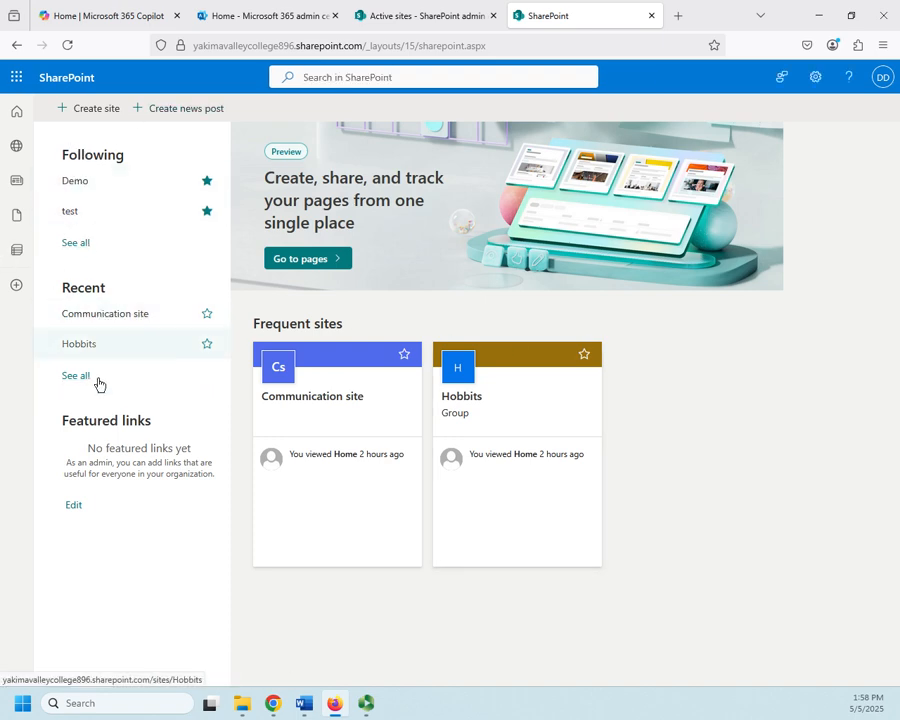
pyautogui.click(86, 191)
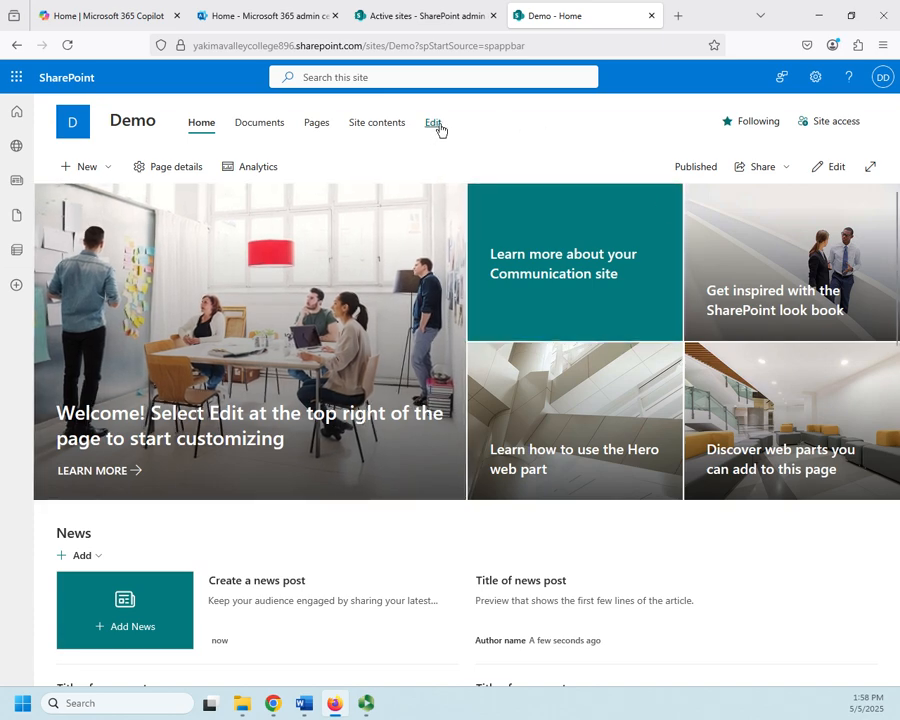
pyautogui.click(729, 125)
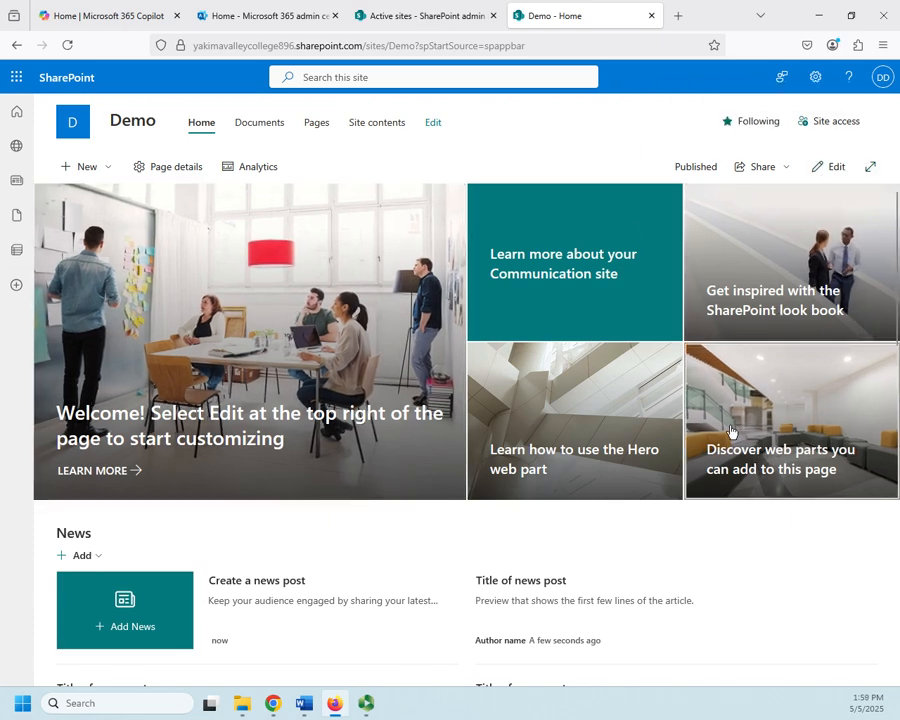
# - Review the Demo home page, put it into edit mode, and close the Toolbox
pyautogui.scroll(-10, 731, 432)
pyautogui.scroll(10, 729, 434)
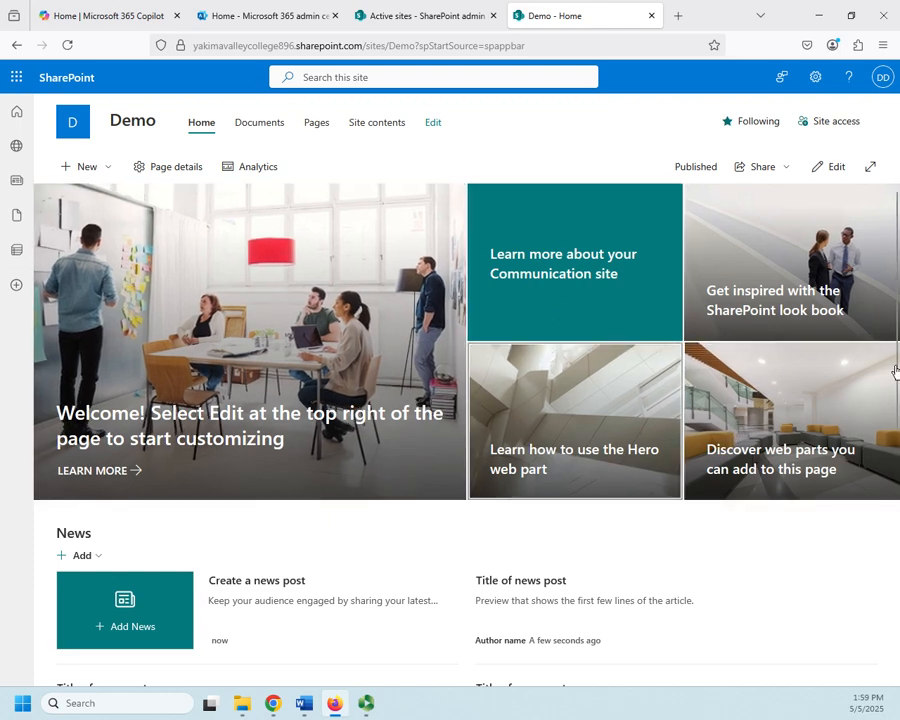
pyautogui.click(834, 167)
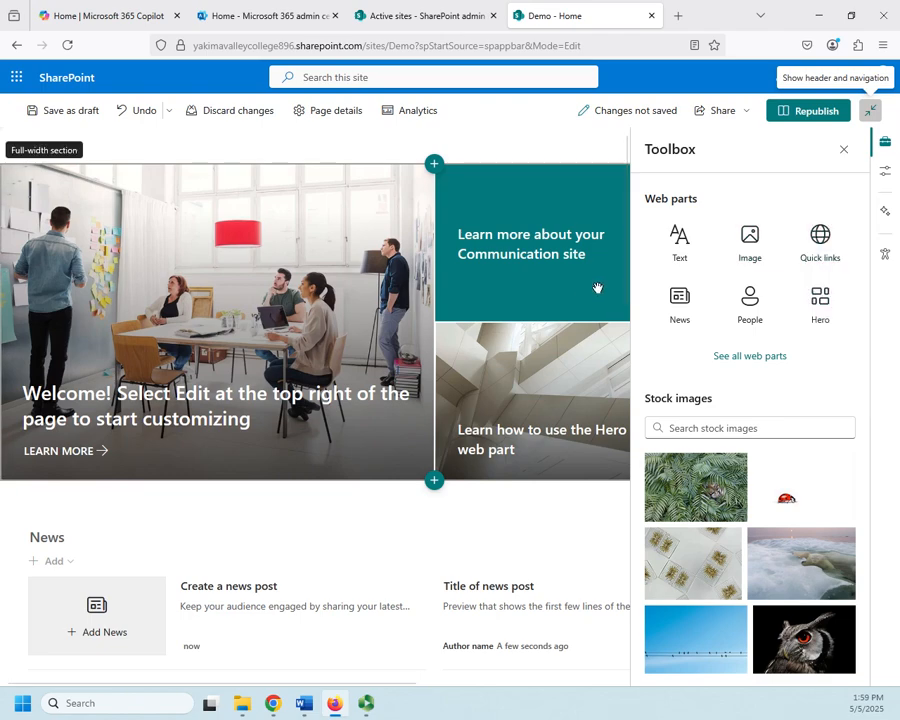
pyautogui.click(844, 151)
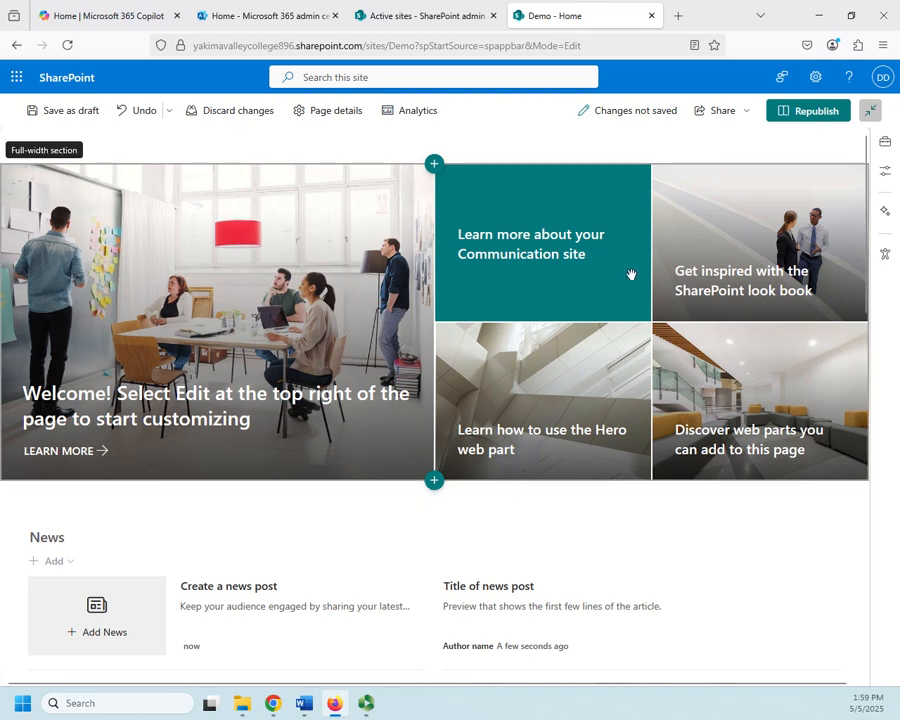
# - Examine the editable Hero tiles and the News, Events, Quick links and People profiles sections of the home page
pyautogui.click(549, 273)
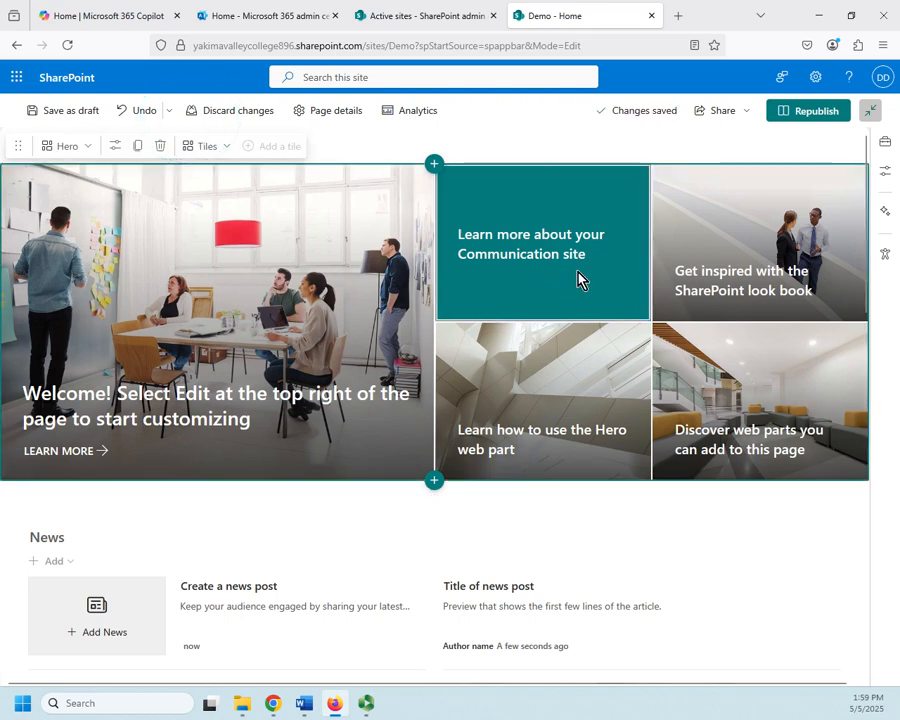
pyautogui.moveTo(728, 300)
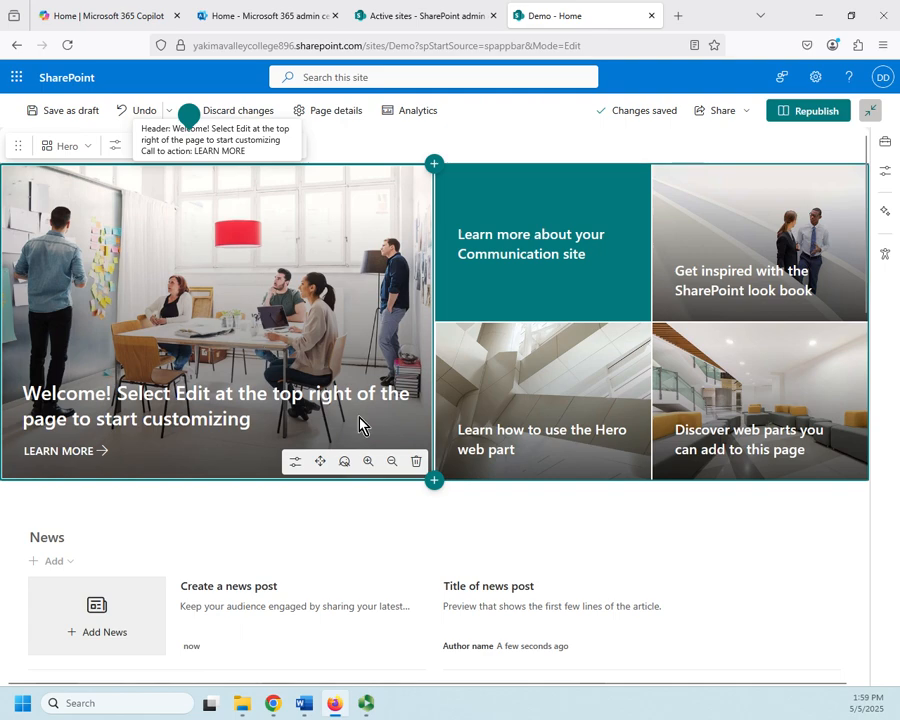
pyautogui.scroll(-2, 360, 425)
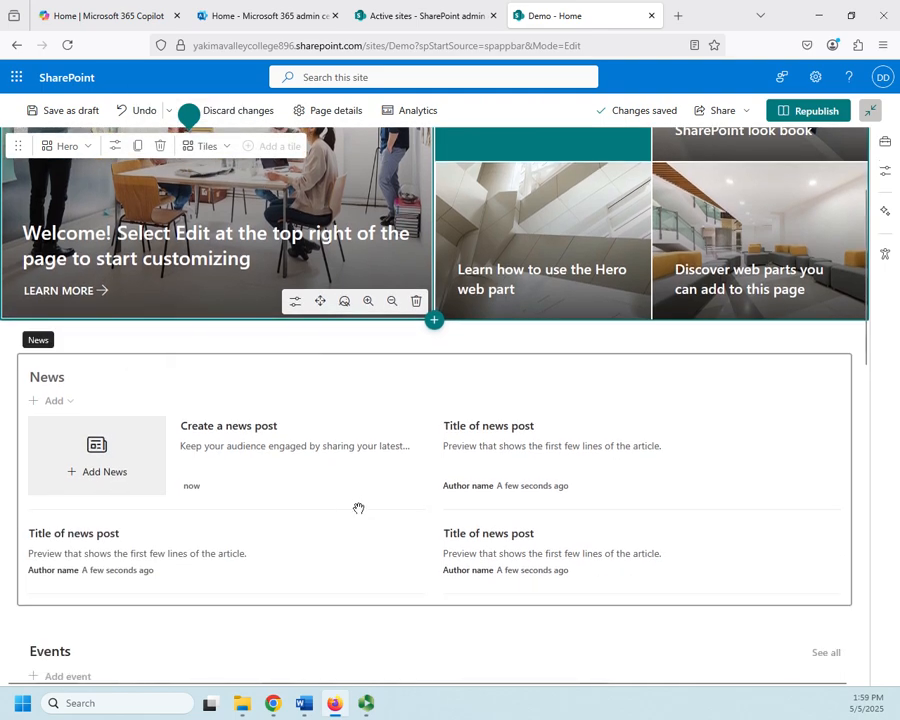
pyautogui.scroll(-3, 358, 508)
pyautogui.scroll(-4, 410, 472)
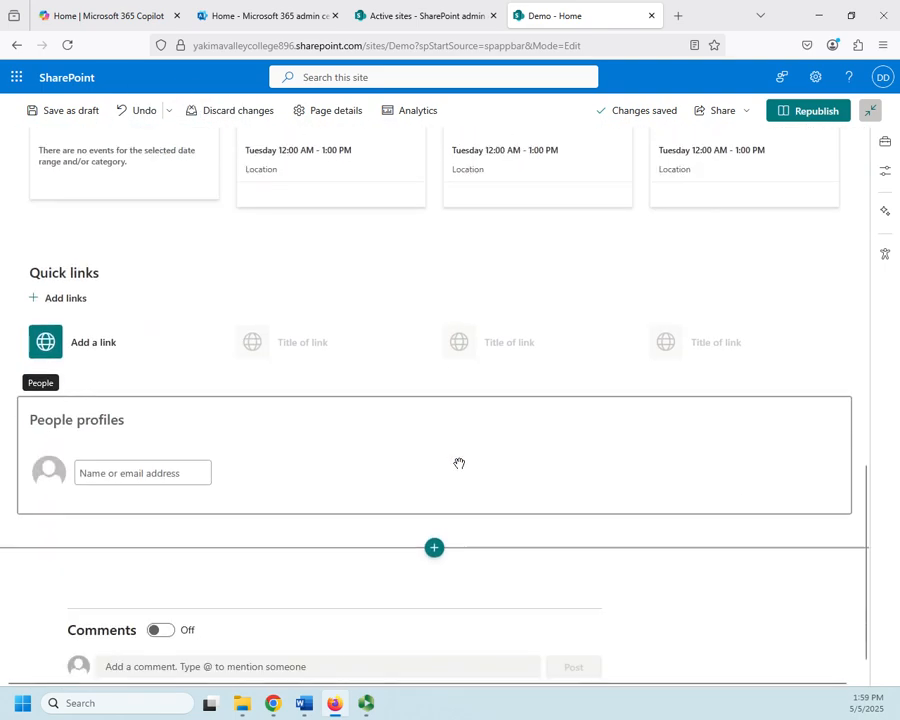
# - Set the layout of the Quick links web part to Filmstrip and close its properties
pyautogui.click(300, 280)
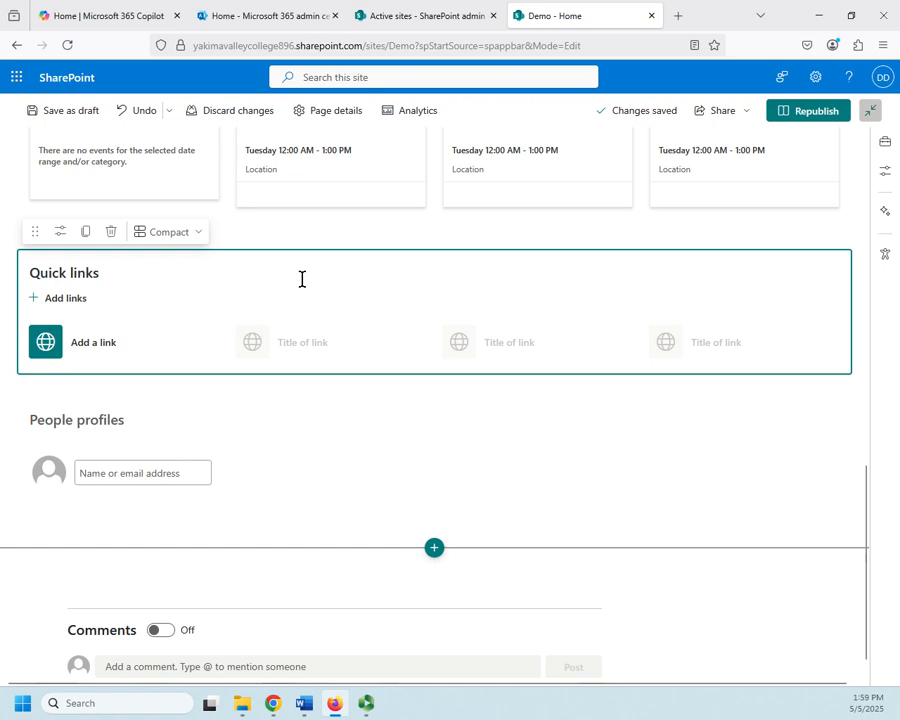
pyautogui.click(61, 234)
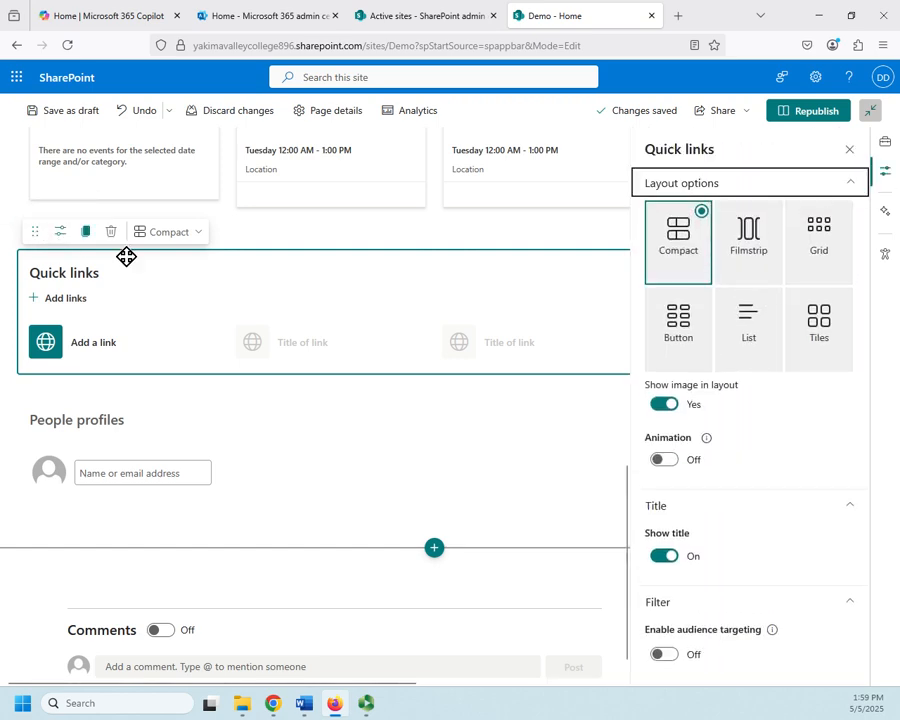
pyautogui.click(753, 243)
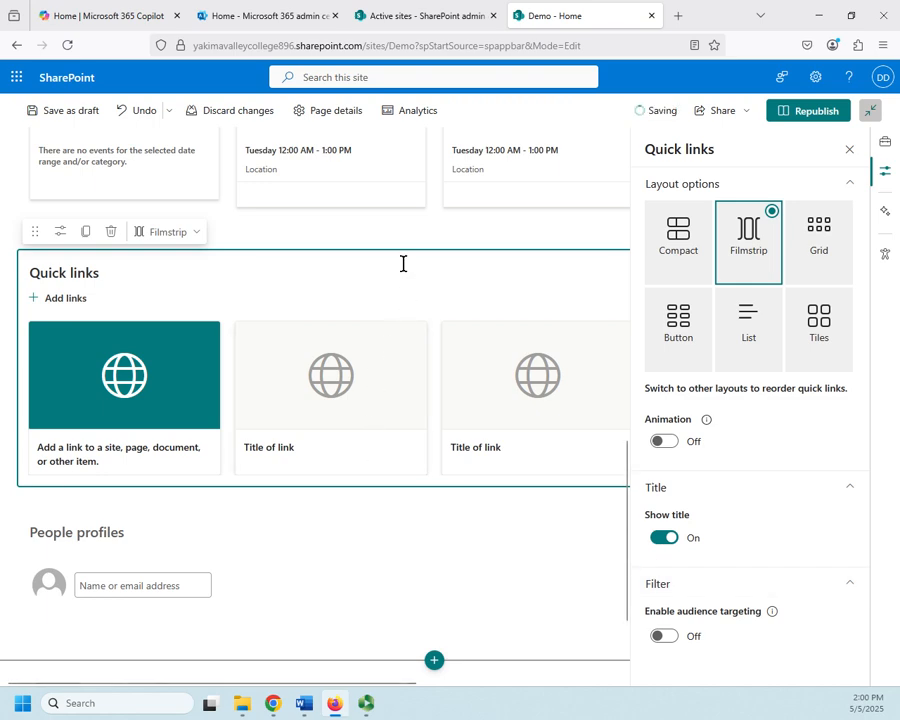
pyautogui.click(850, 149)
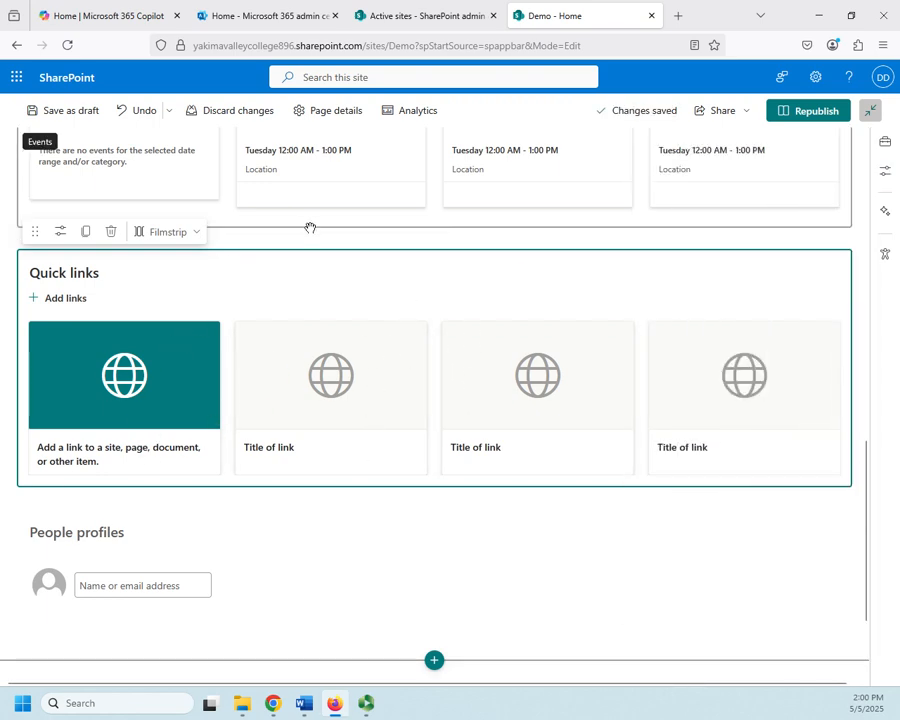
# - Move the Quick links web part below People profiles and check its layout properties without changing them
pyautogui.moveTo(425, 250)
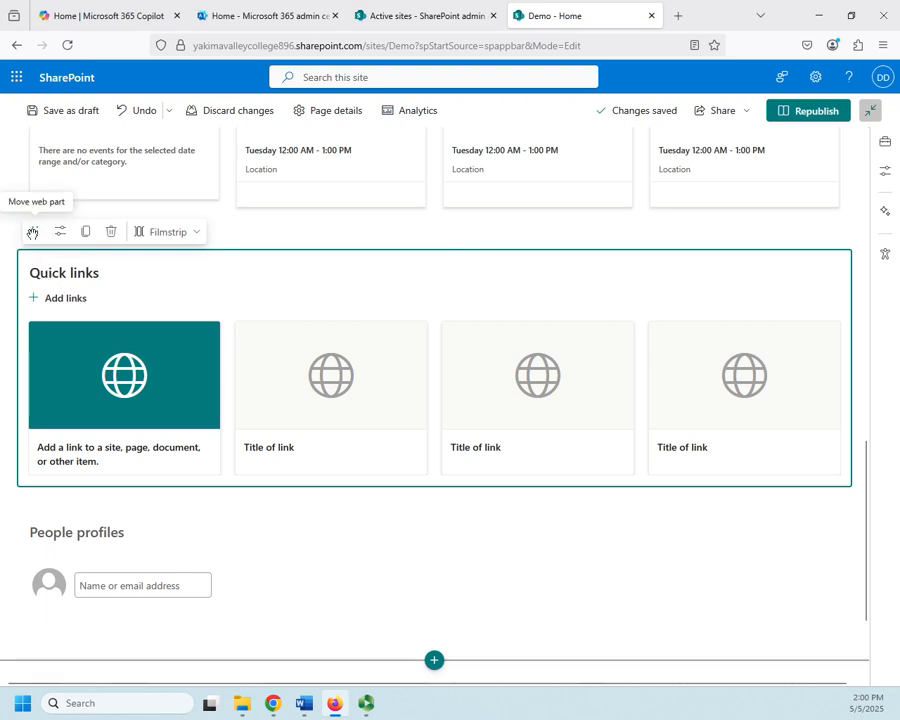
pyautogui.moveTo(34, 232); pyautogui.dragTo(105, 568)
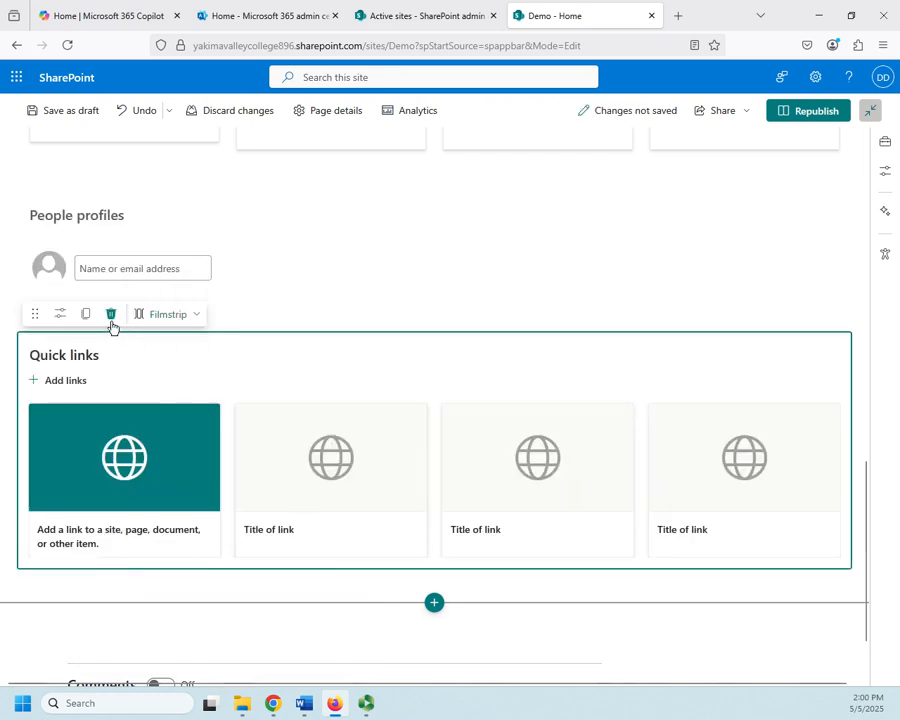
pyautogui.click(61, 315)
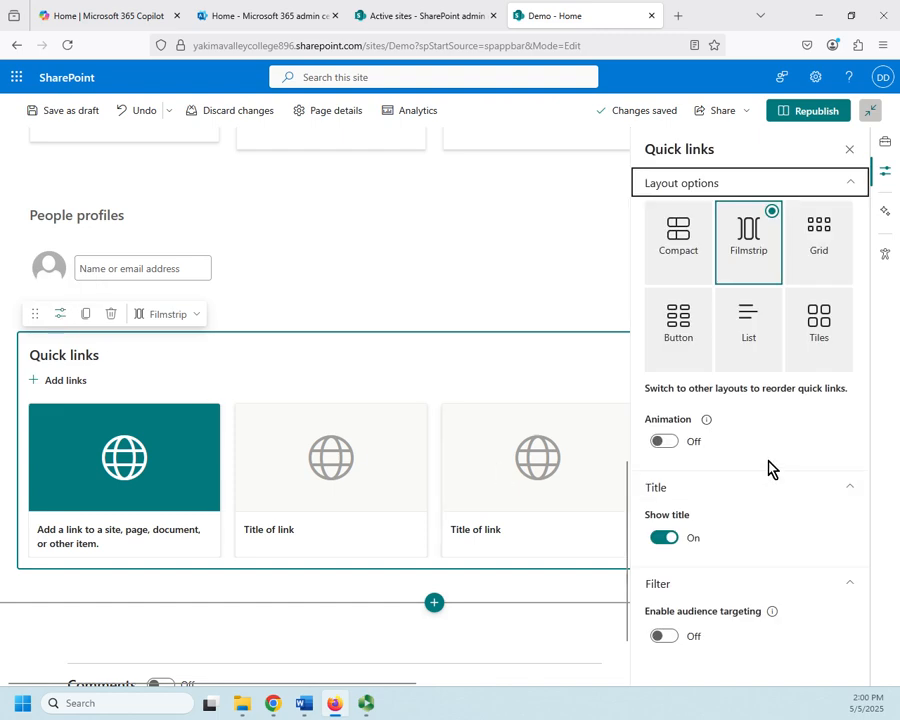
pyautogui.click(849, 150)
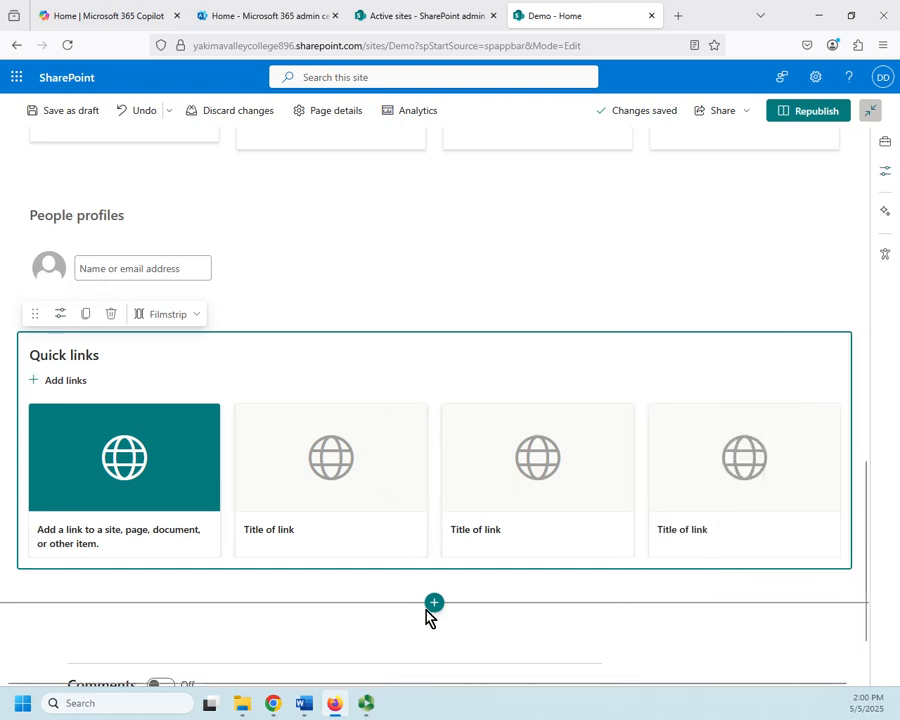
pyautogui.scroll(-2, 400, 355)
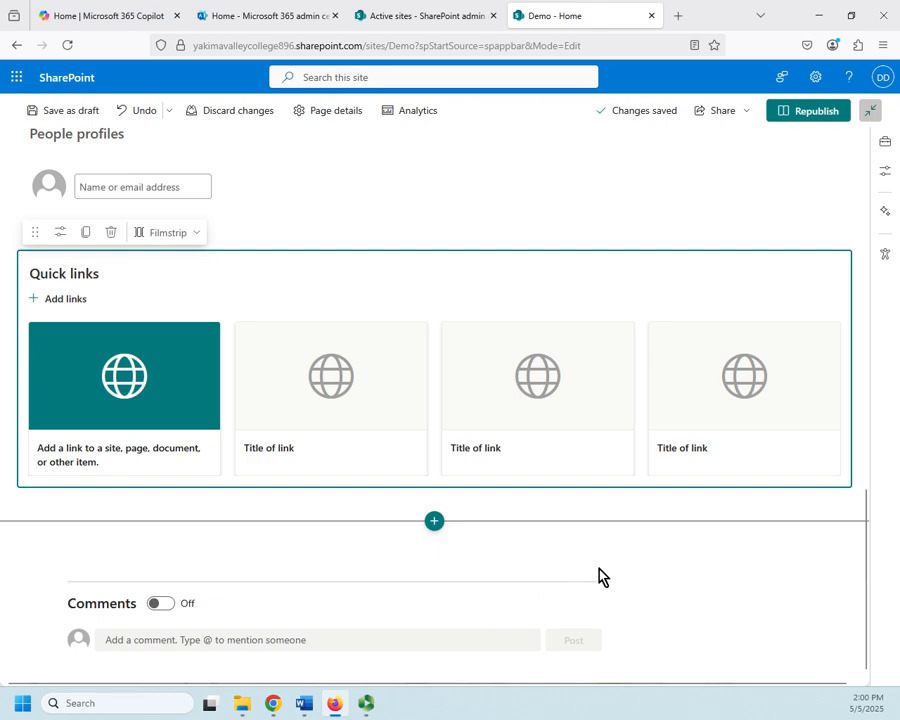
# - Delete the Events and People profiles web parts from the home page
pyautogui.scroll(5, 599, 577)
pyautogui.click(208, 305)
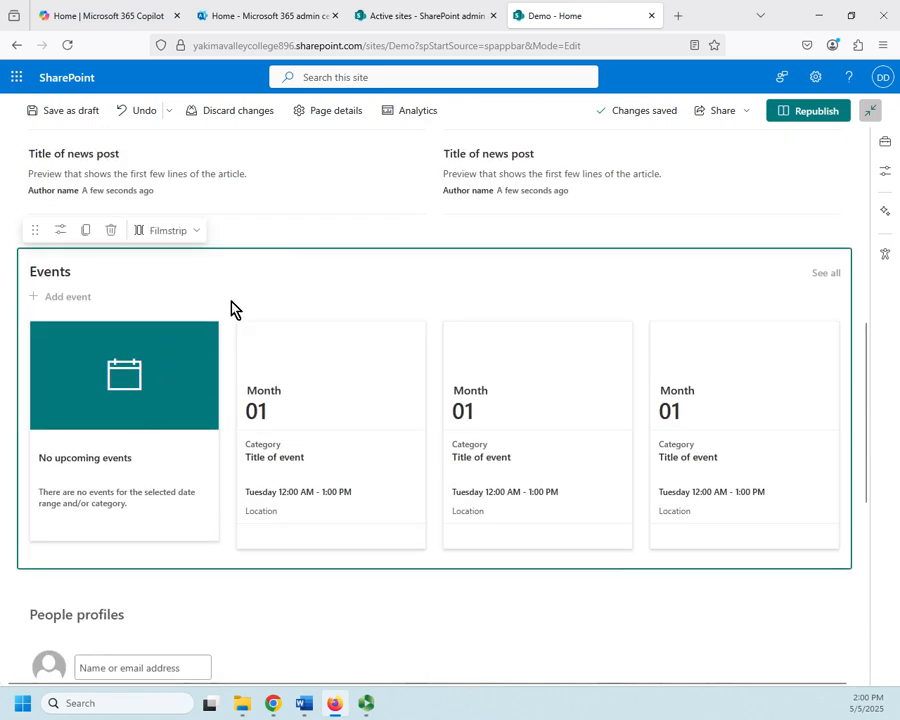
pyautogui.click(111, 231)
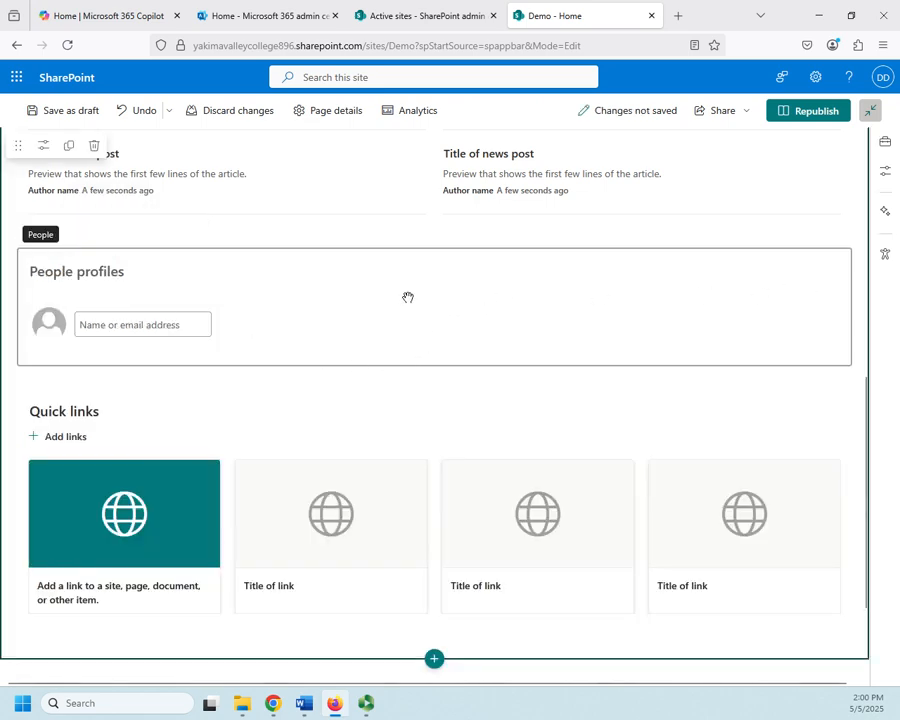
pyautogui.click(258, 307)
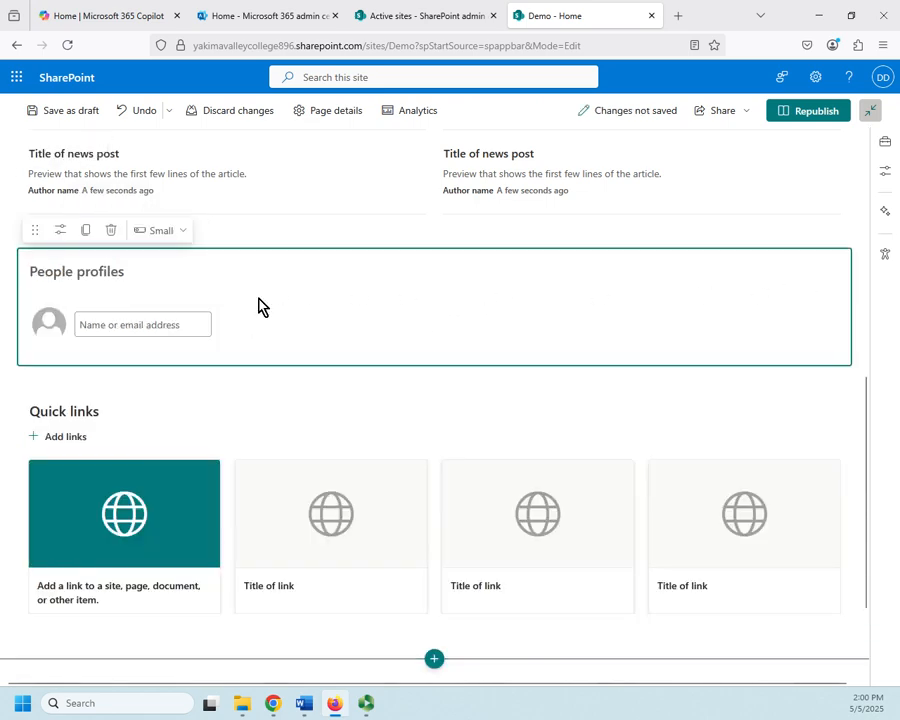
pyautogui.click(111, 231)
# - Move the Welcome tile to the last Hero position and delete the "Learn more about your Communication site" tile
pyautogui.scroll(10, 560, 450)
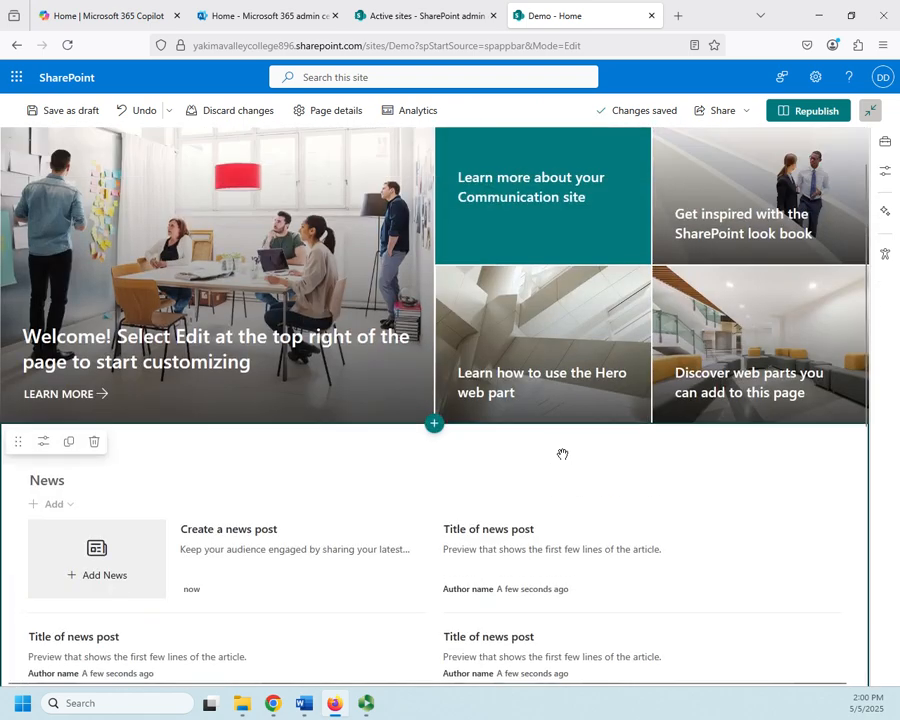
pyautogui.click(273, 364)
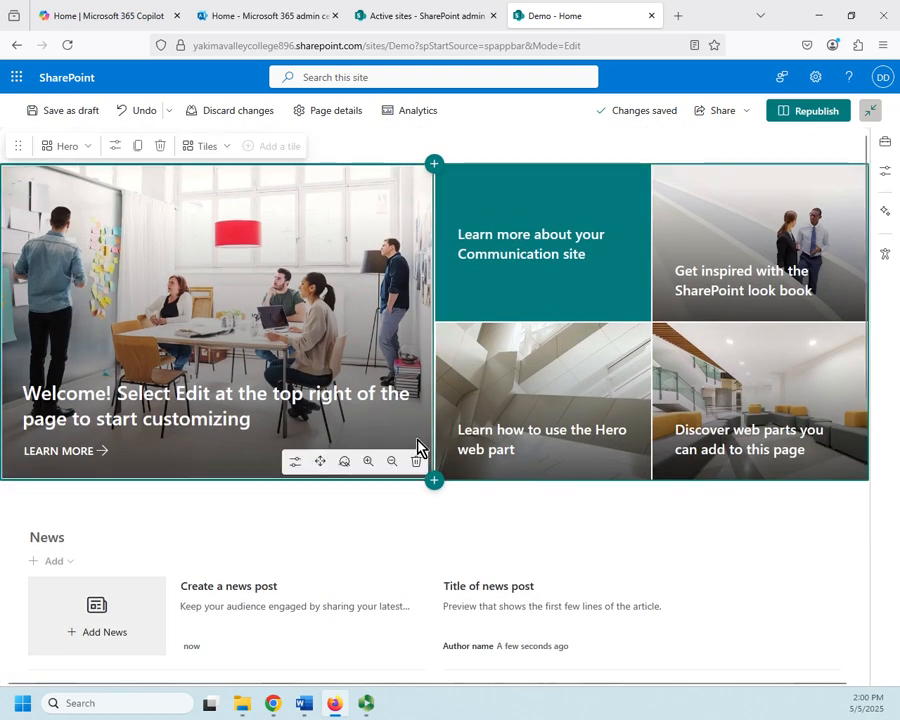
pyautogui.click(320, 463)
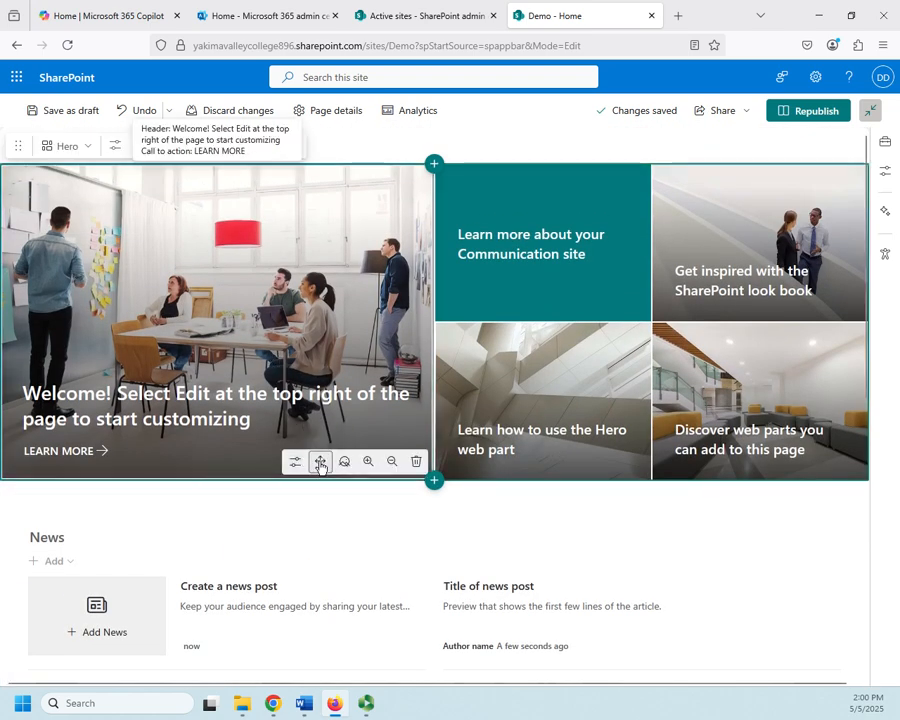
pyautogui.click(293, 392)
pyautogui.moveTo(320, 465); pyautogui.dragTo(720, 457)
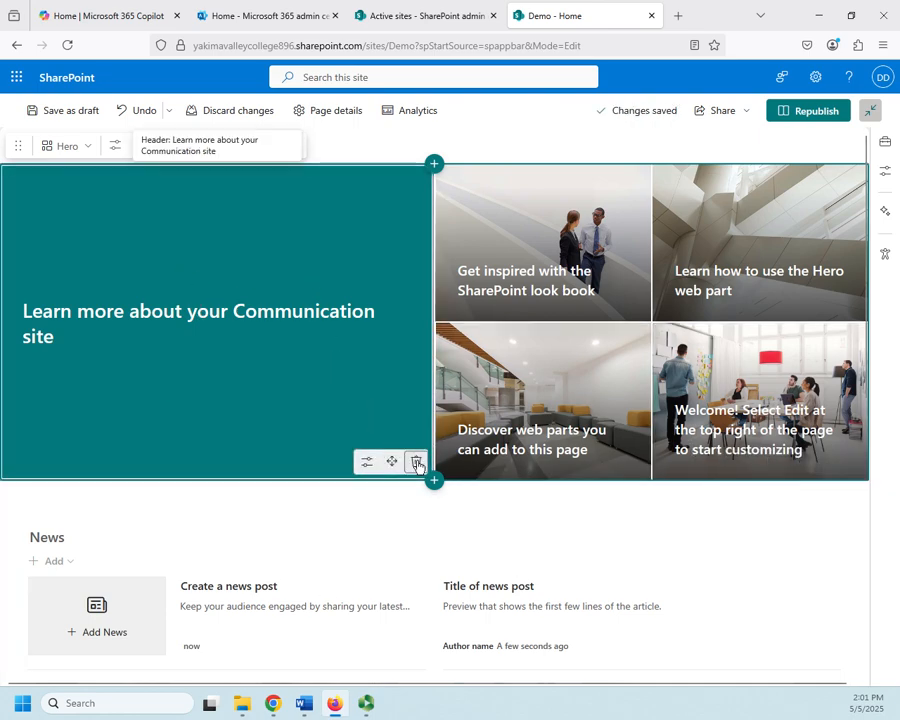
pyautogui.click(415, 459)
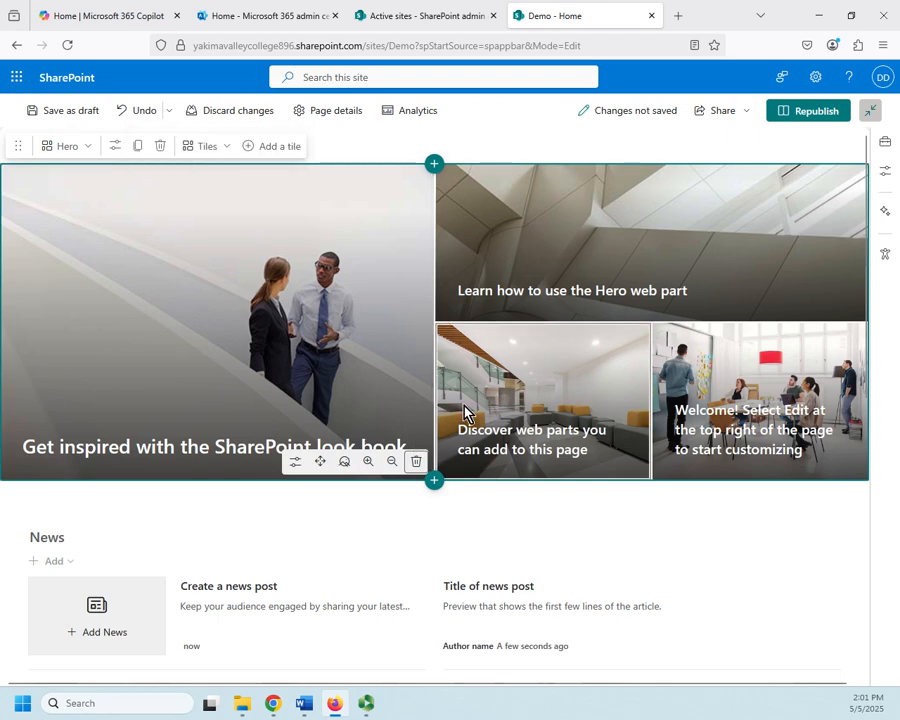
# - Examine the look book Hero tile's settings for background image, header, call to action, link and alternative text
pyautogui.click(296, 462)
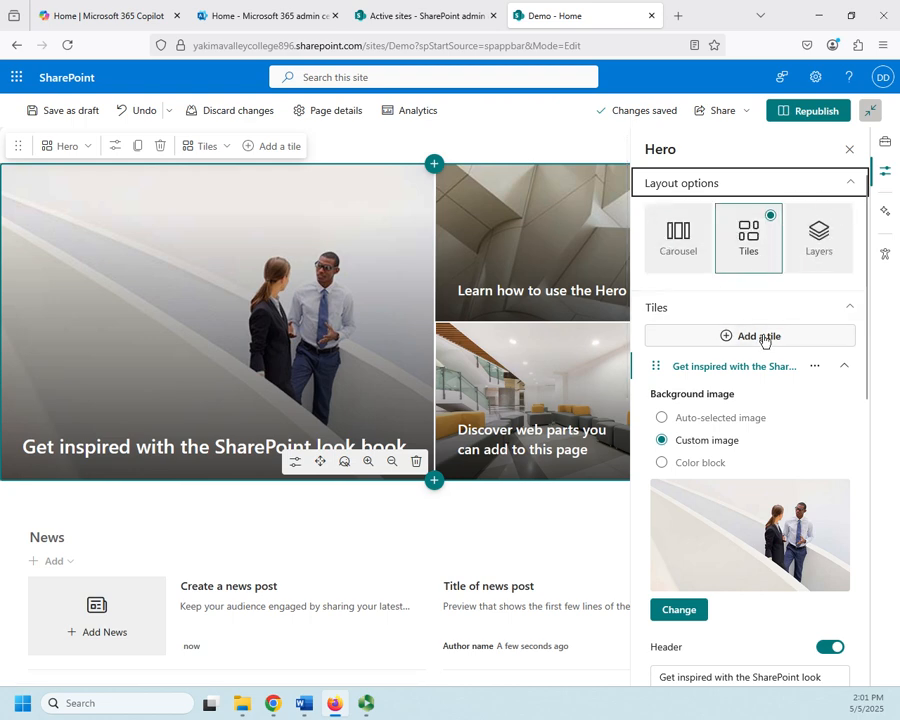
pyautogui.scroll(-3, 737, 498)
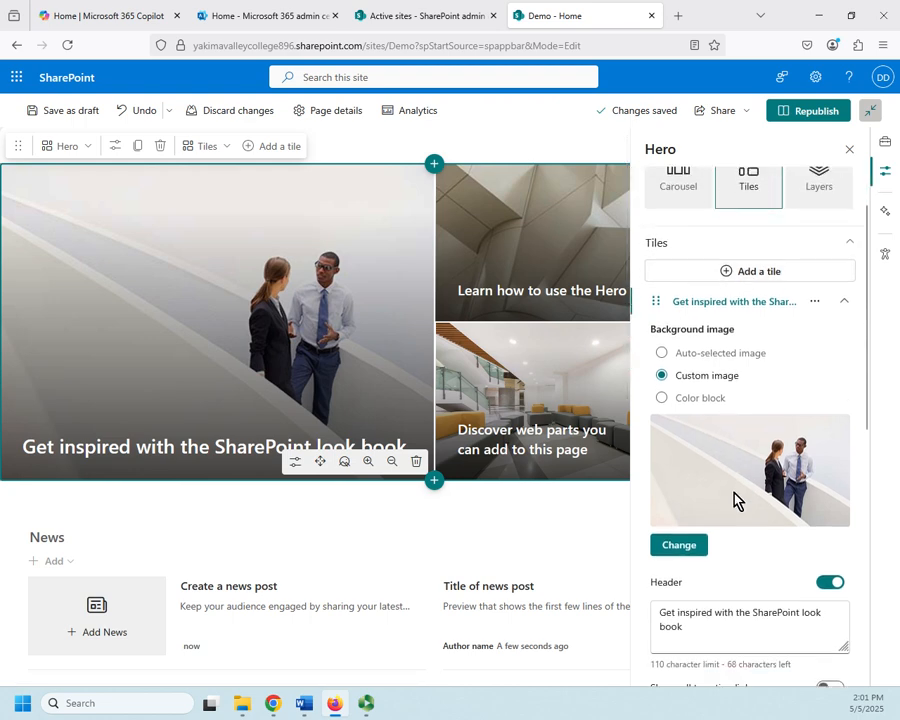
pyautogui.scroll(1, 747, 414)
pyautogui.scroll(-3, 761, 349)
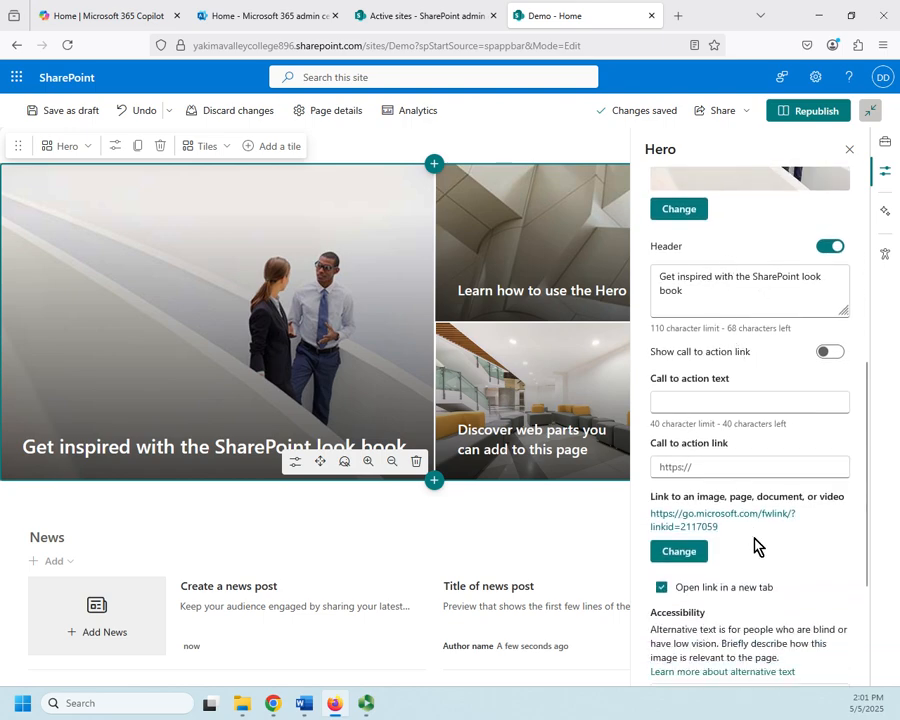
pyautogui.scroll(-3, 755, 547)
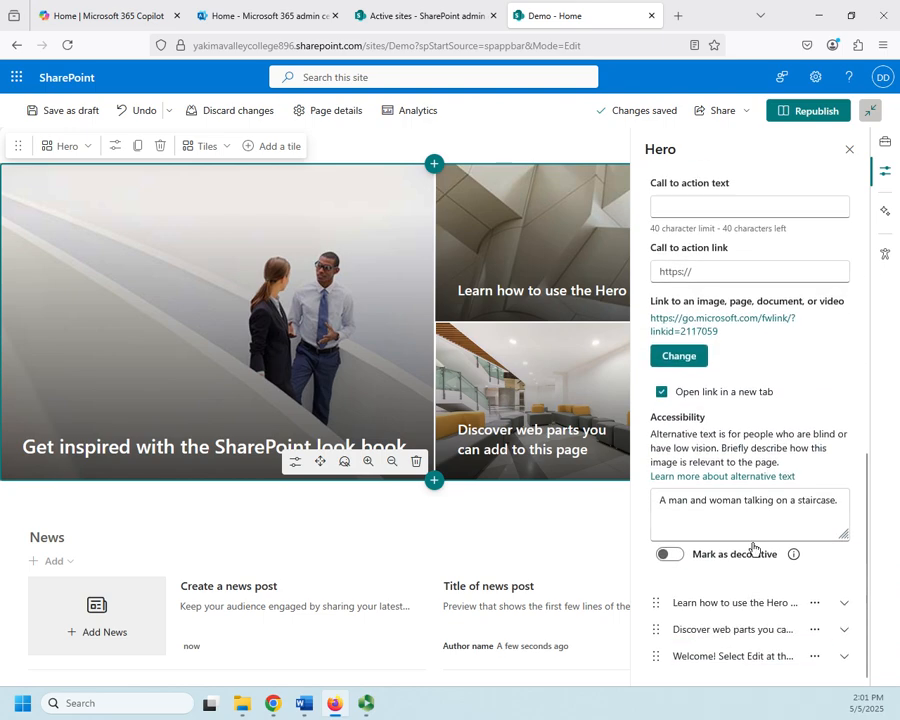
pyautogui.scroll(6, 745, 499)
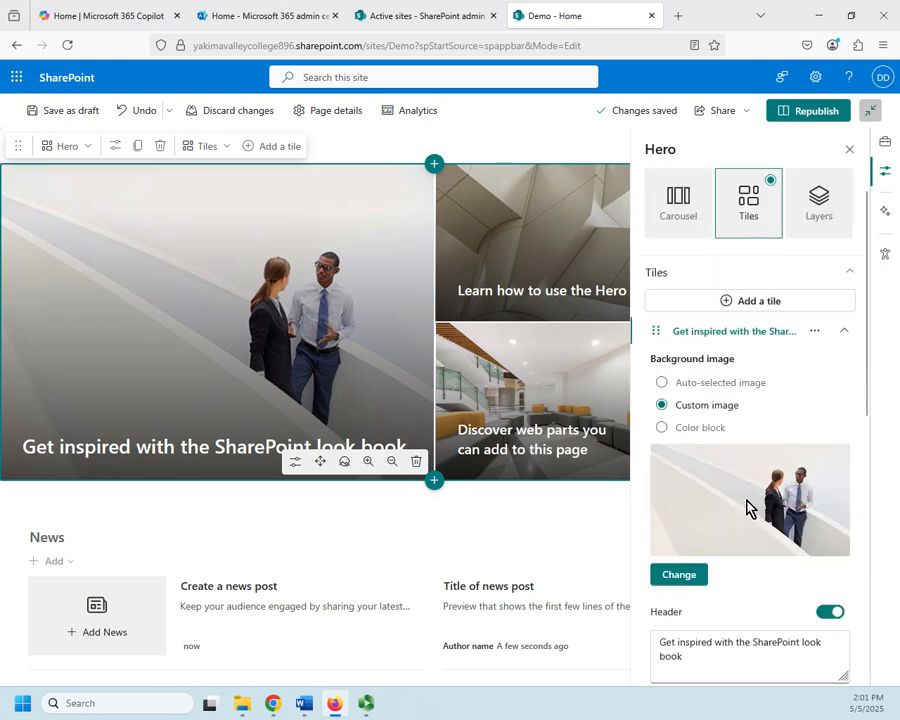
pyautogui.click(849, 150)
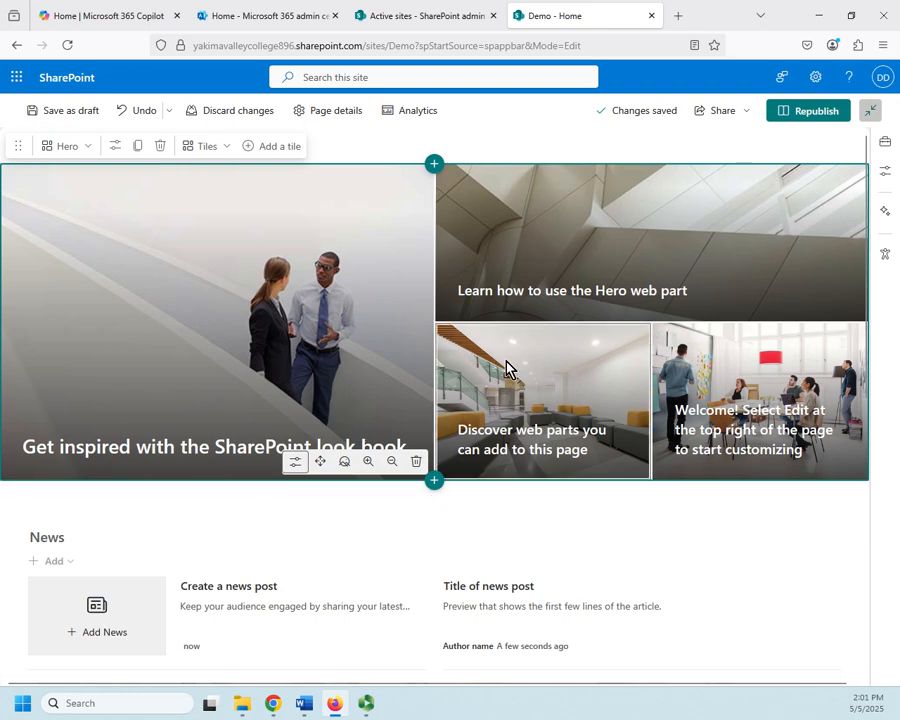
# - Republish the edited Demo home page and review the published version
pyautogui.click(806, 112)
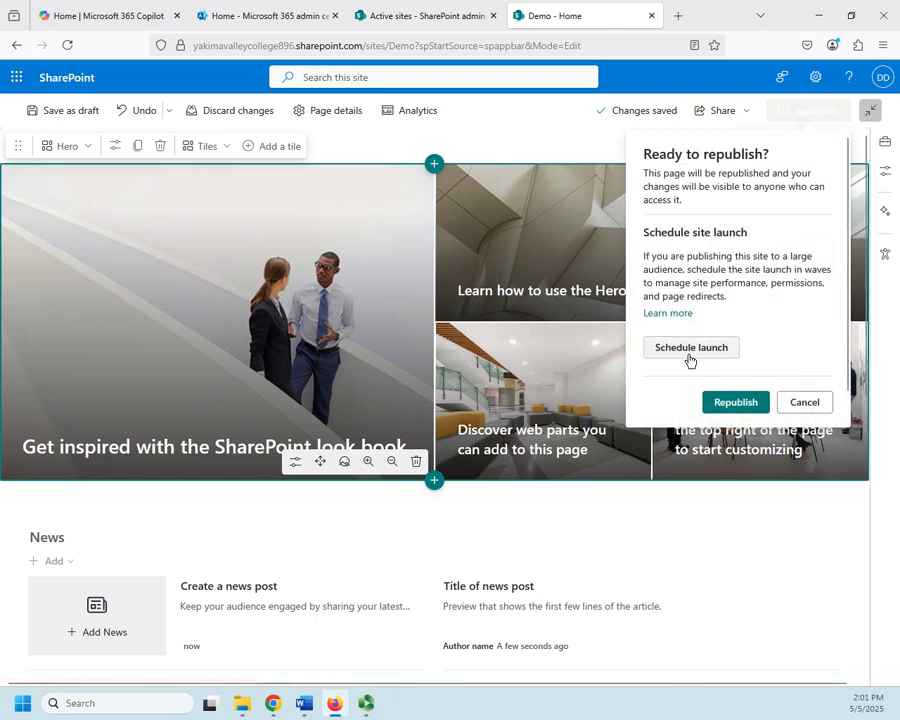
pyautogui.click(735, 408)
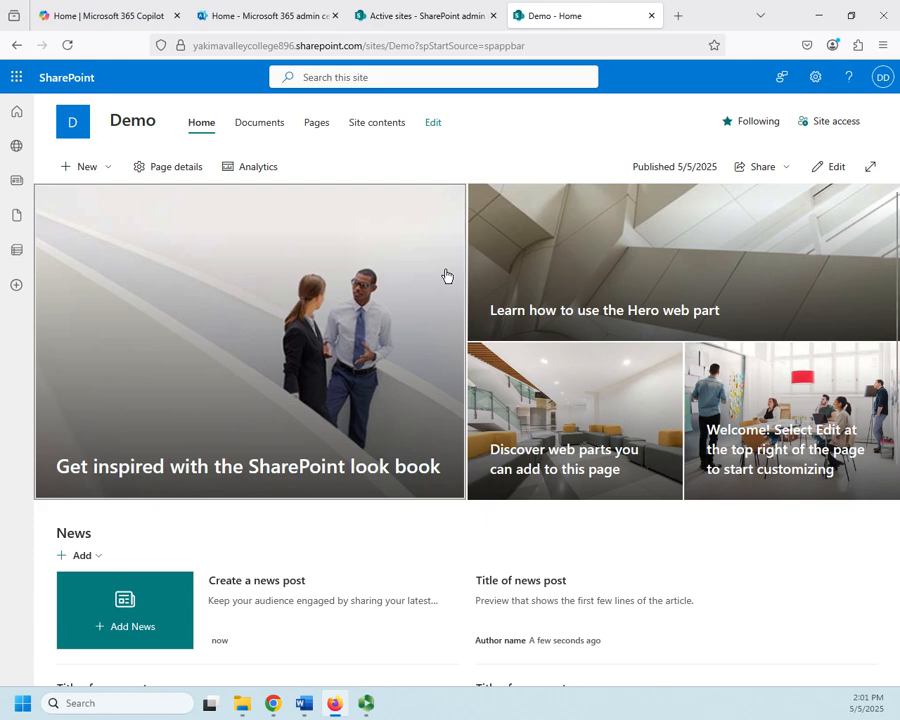
pyautogui.scroll(-2, 735, 340)
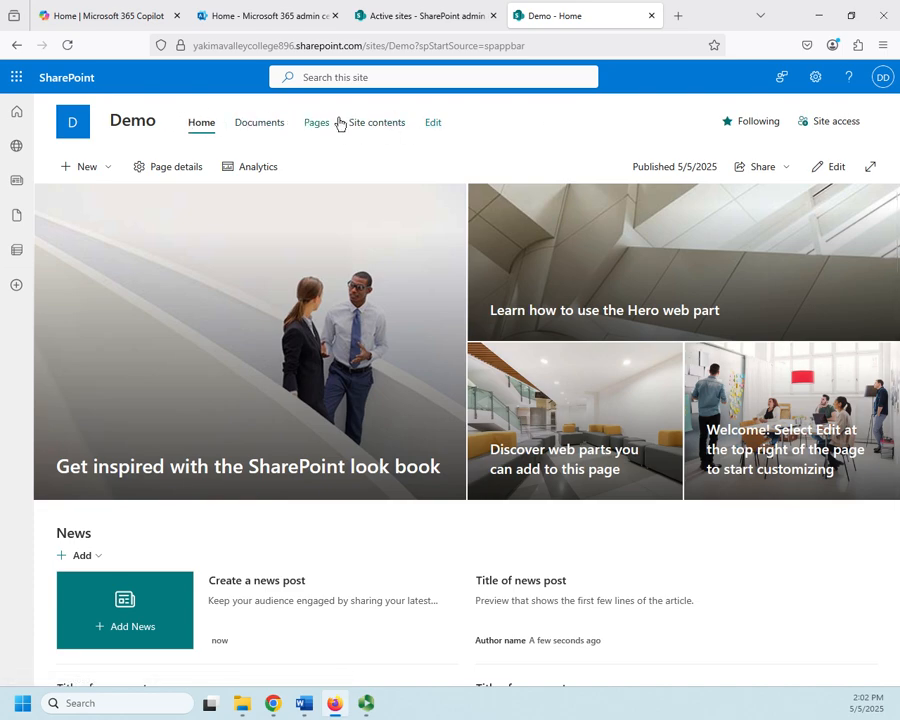
# - Remove the Site contents link from the site navigation and save the change
pyautogui.click(433, 126)
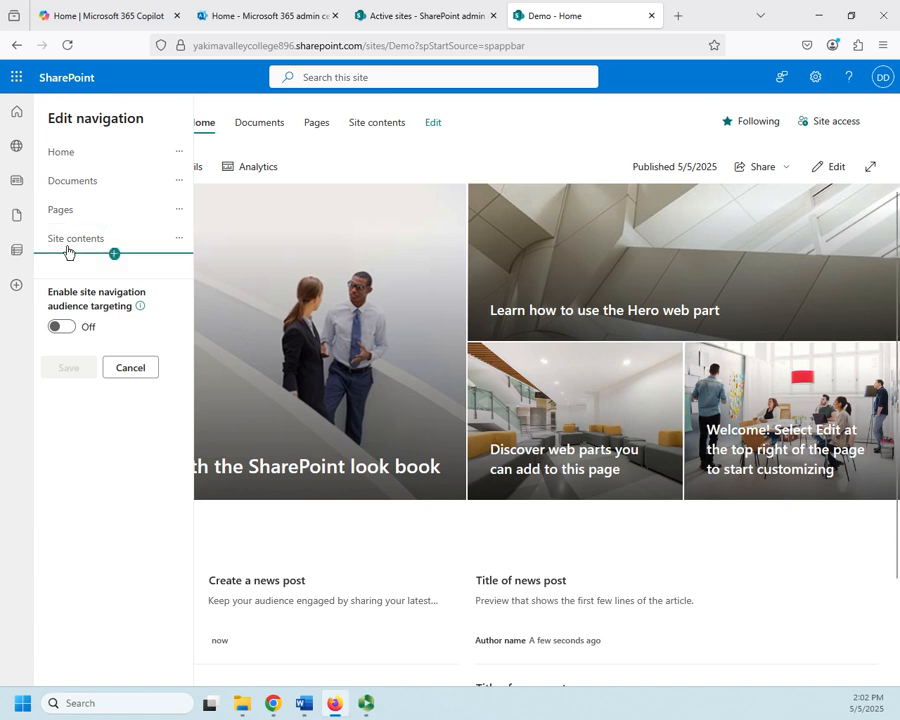
pyautogui.moveTo(87, 258)
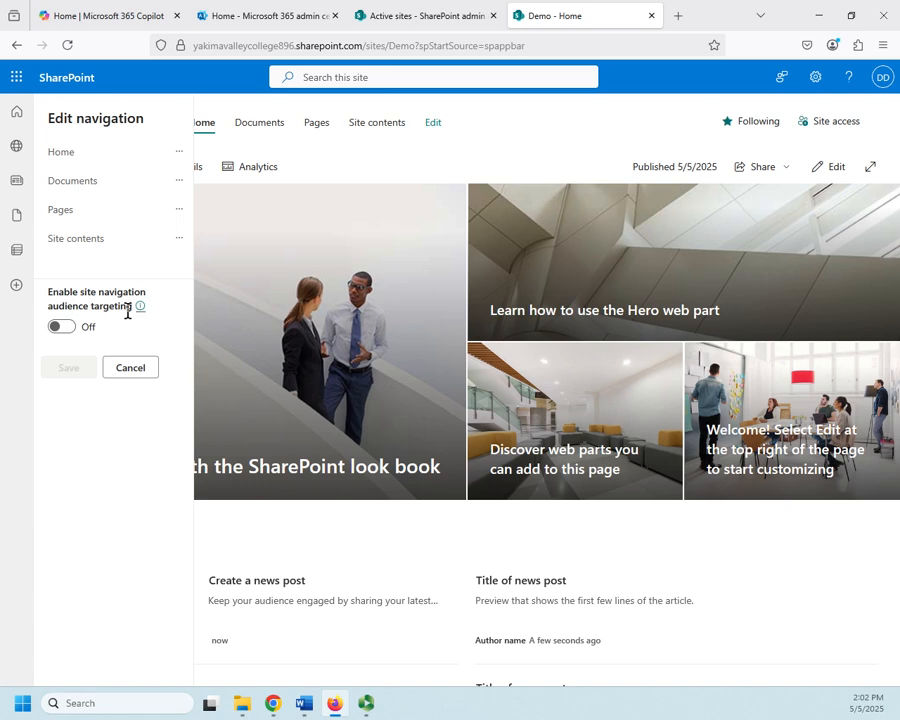
pyautogui.click(179, 239)
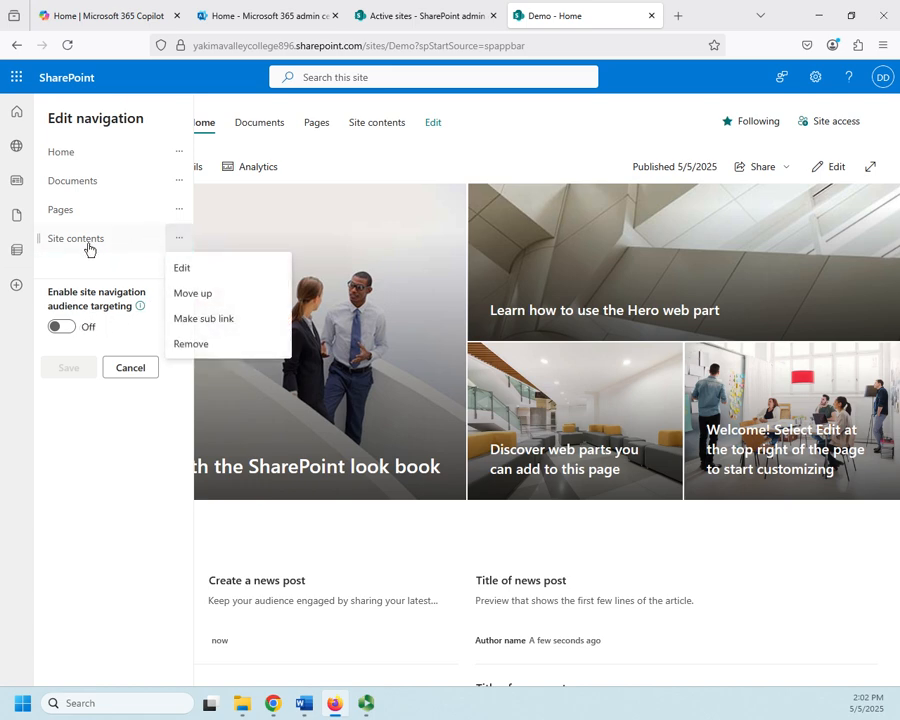
pyautogui.click(182, 345)
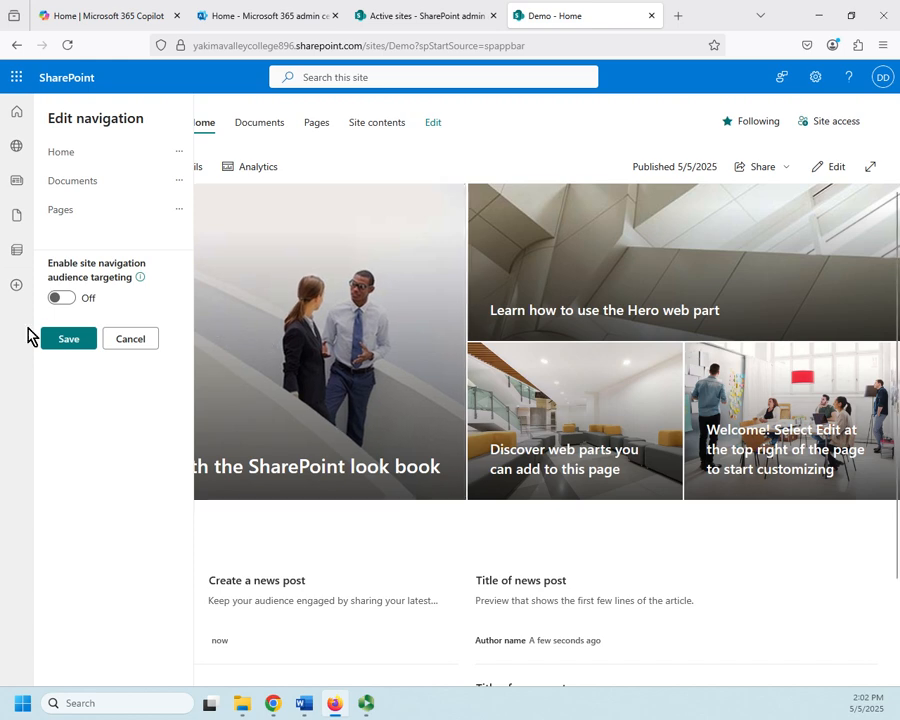
pyautogui.click(69, 340)
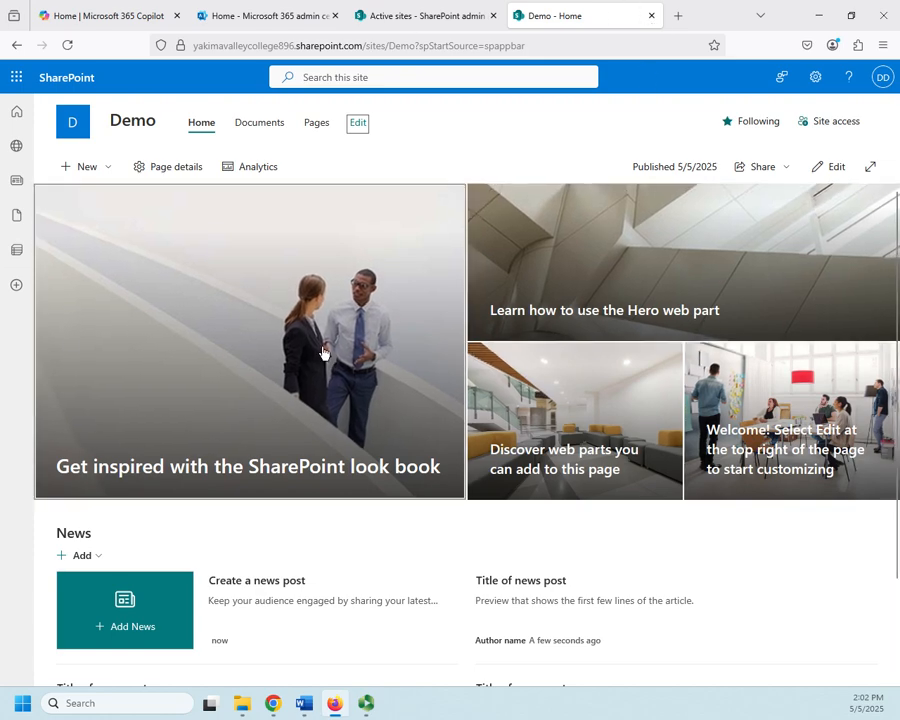
# - Review the published home page, switching twice between its expanded view and the normal view with site header and navigation
pyautogui.scroll(-2, 442, 364)
pyautogui.scroll(2, 445, 370)
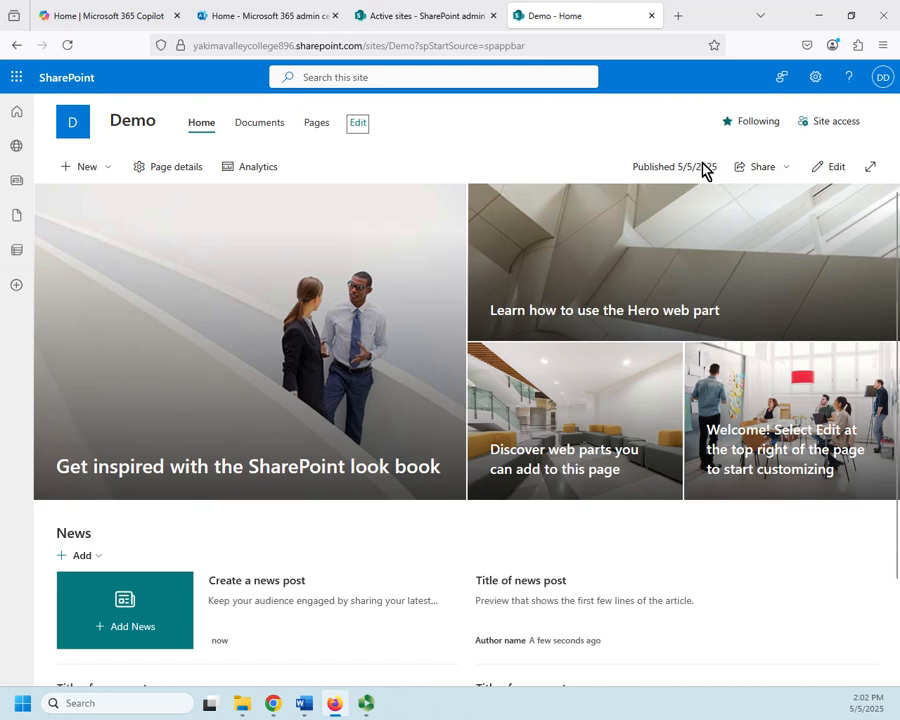
pyautogui.click(871, 170)
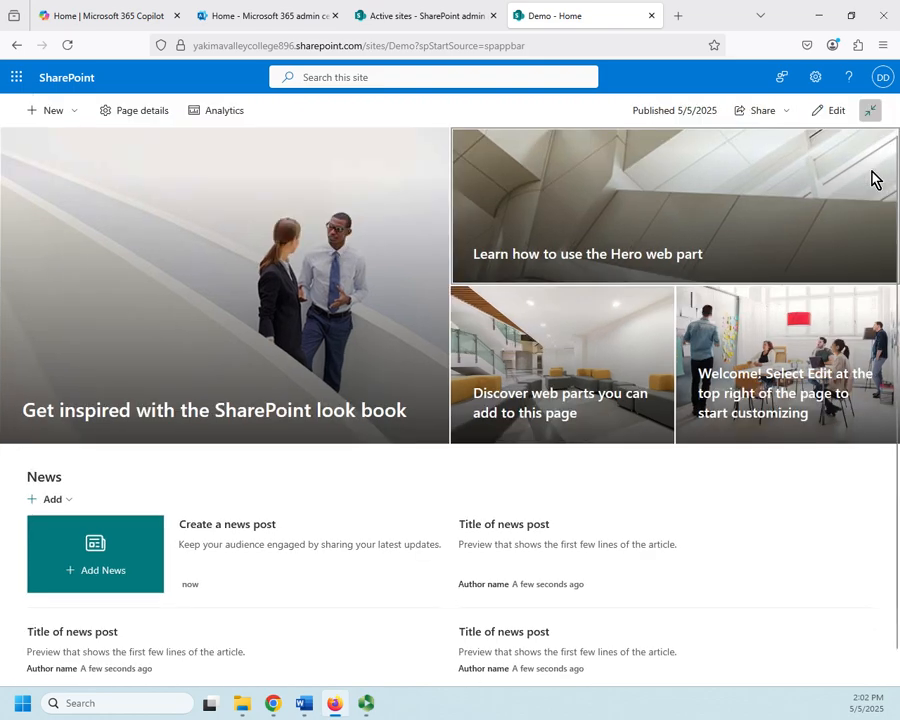
pyautogui.click(876, 113)
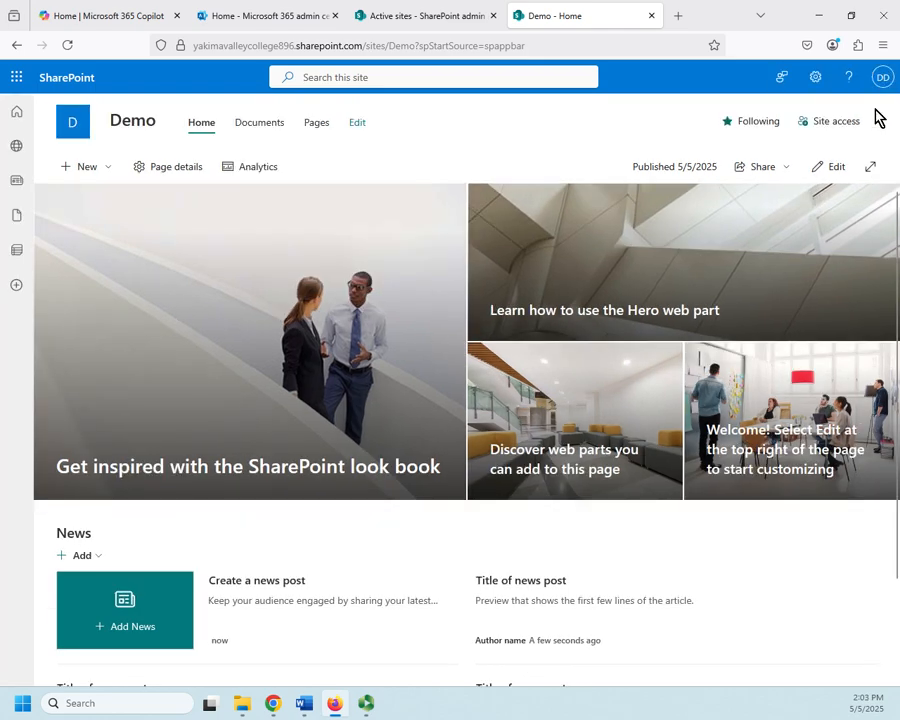
pyautogui.click(870, 167)
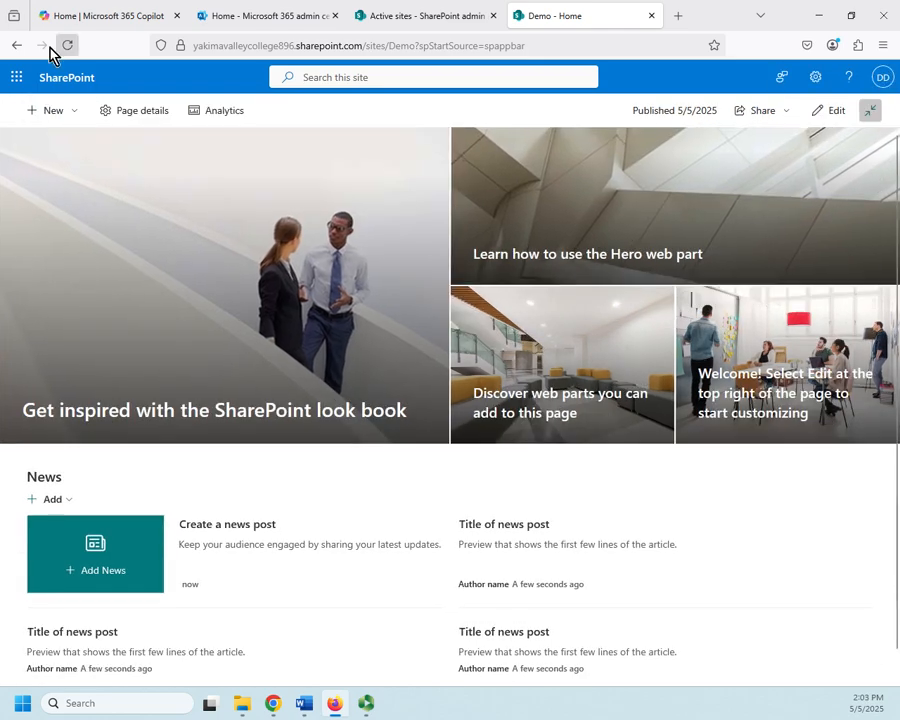
pyautogui.click(868, 115)
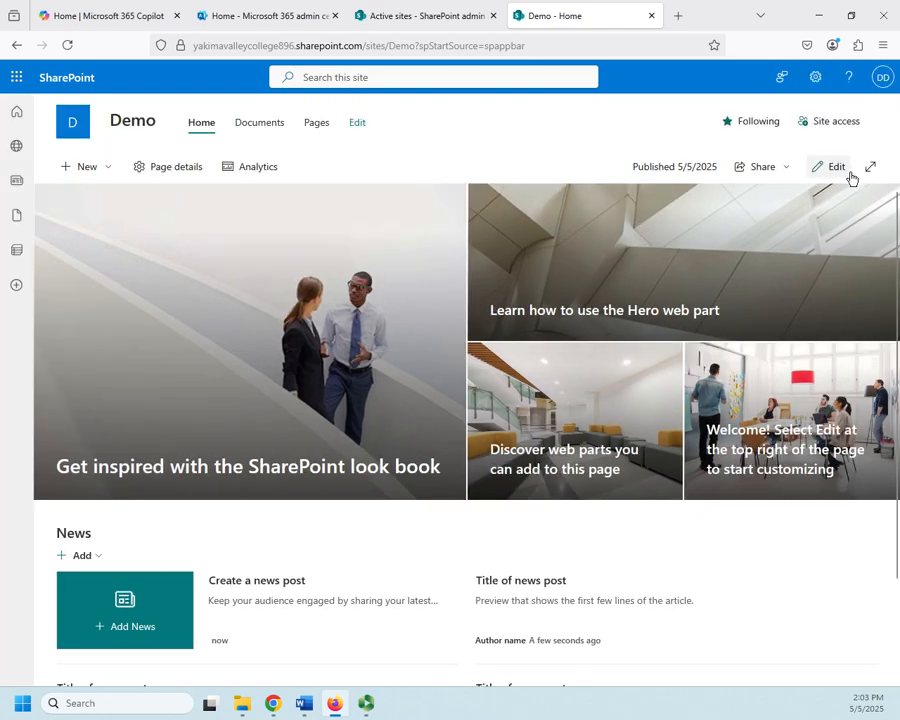